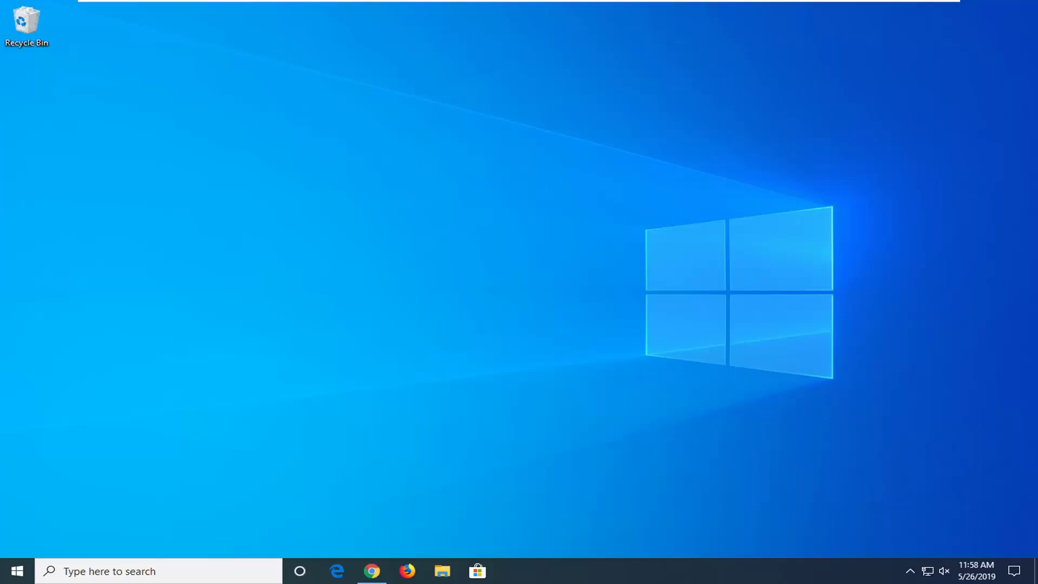
Restore Chrome from the taskbar and focus the Visual C++ 2015 Redistributable download page
left_click(372, 572)
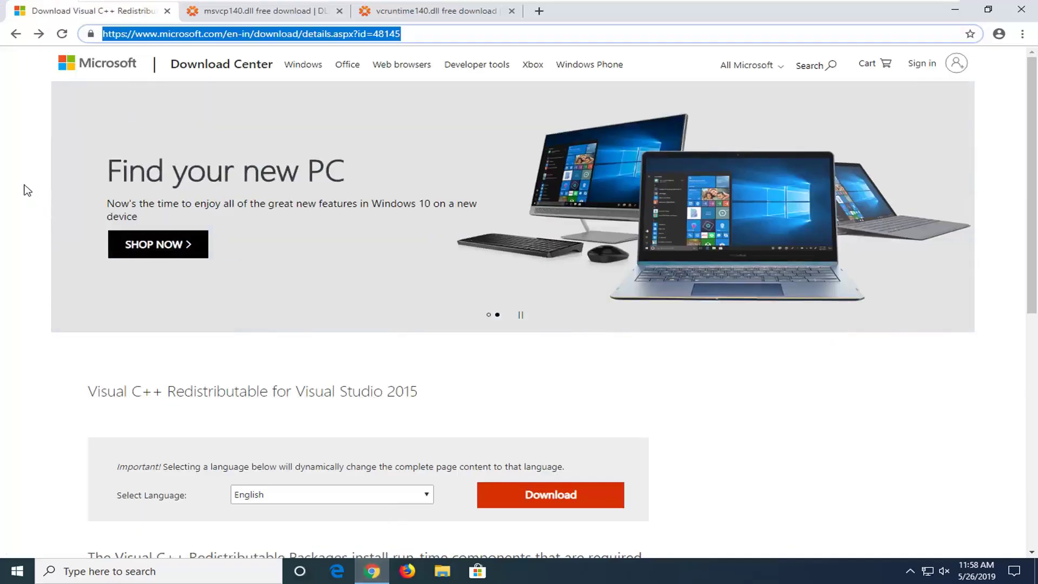
left_click(25, 188)
scroll(24, 190, "down", 1)
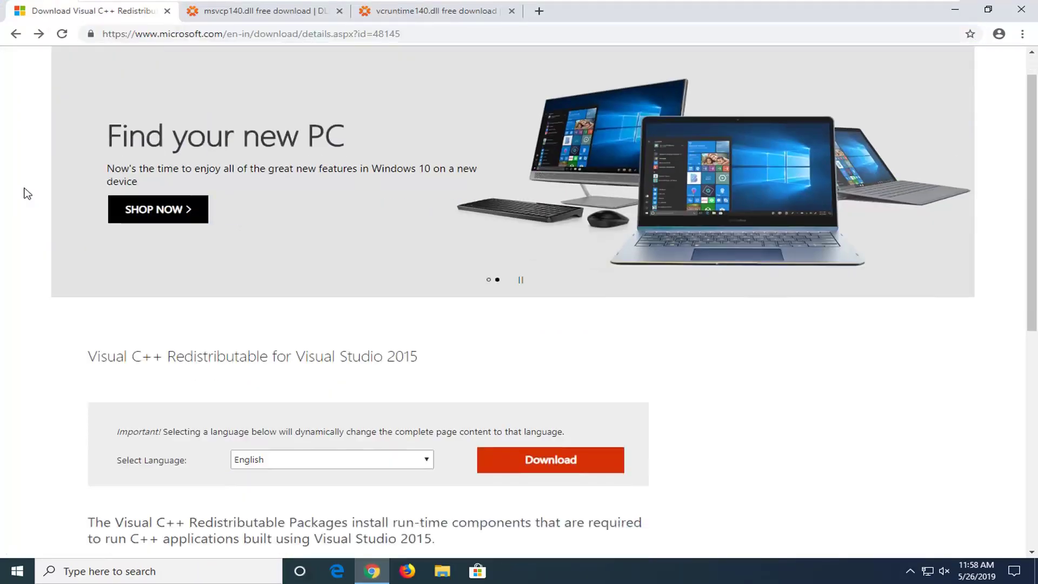
scroll(24, 193, "down", 2)
scroll(417, 168, "up", 3)
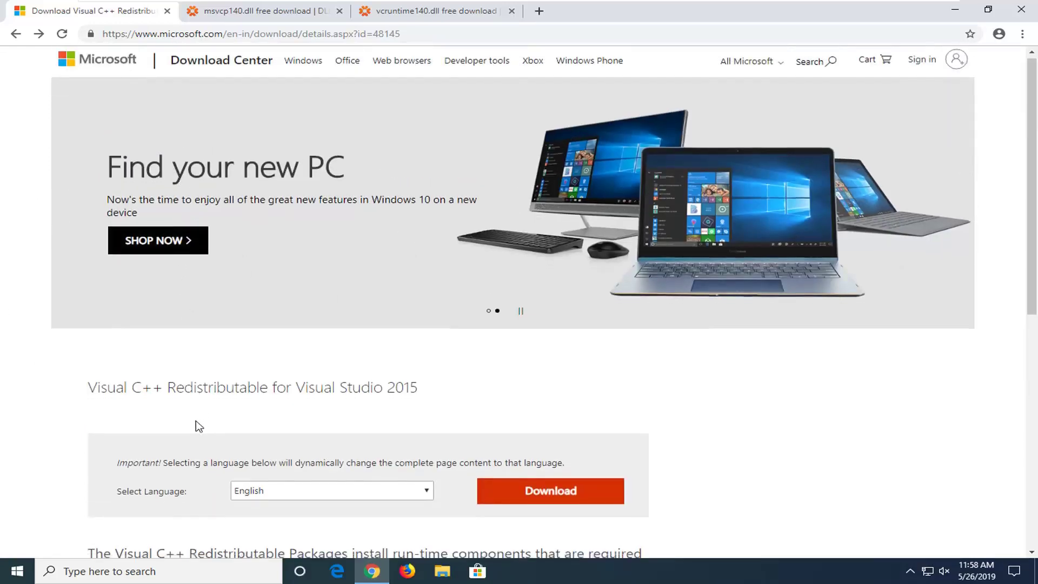
scroll(197, 422, "down", 1)
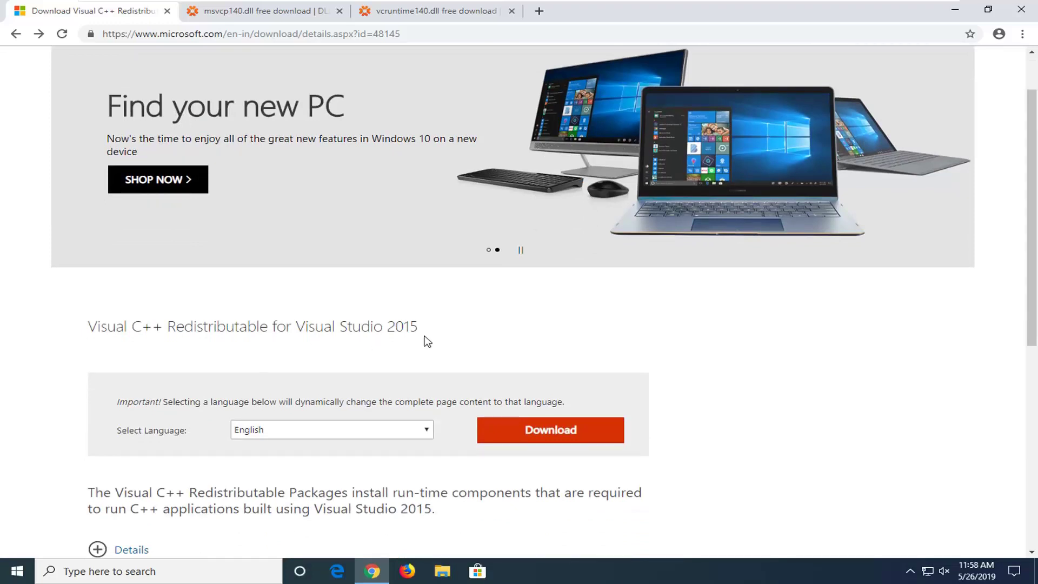
Choose the 32-bit vc_redist.x86.exe package and start its download
left_click(527, 429)
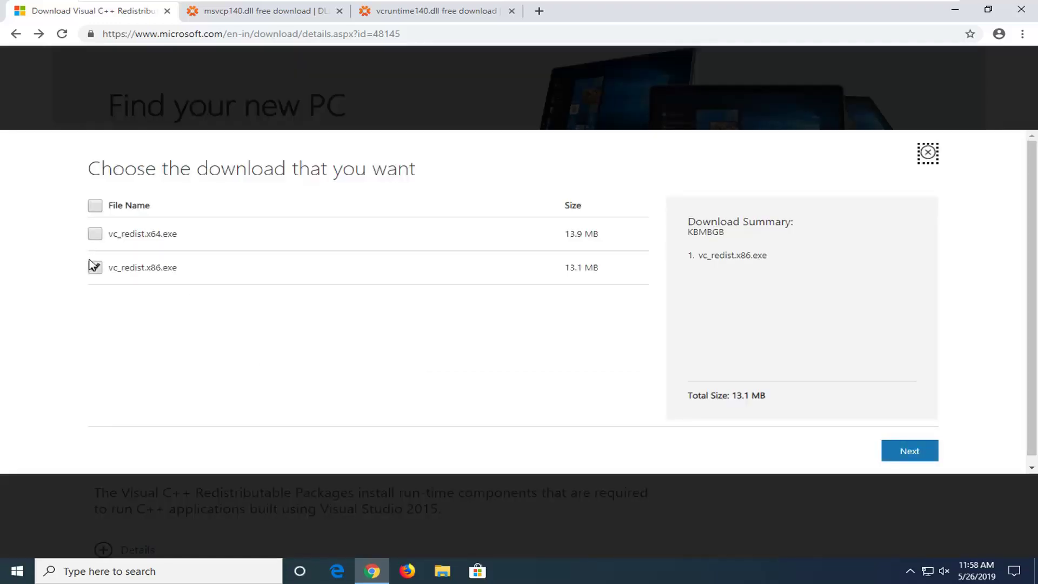
left_click(94, 266)
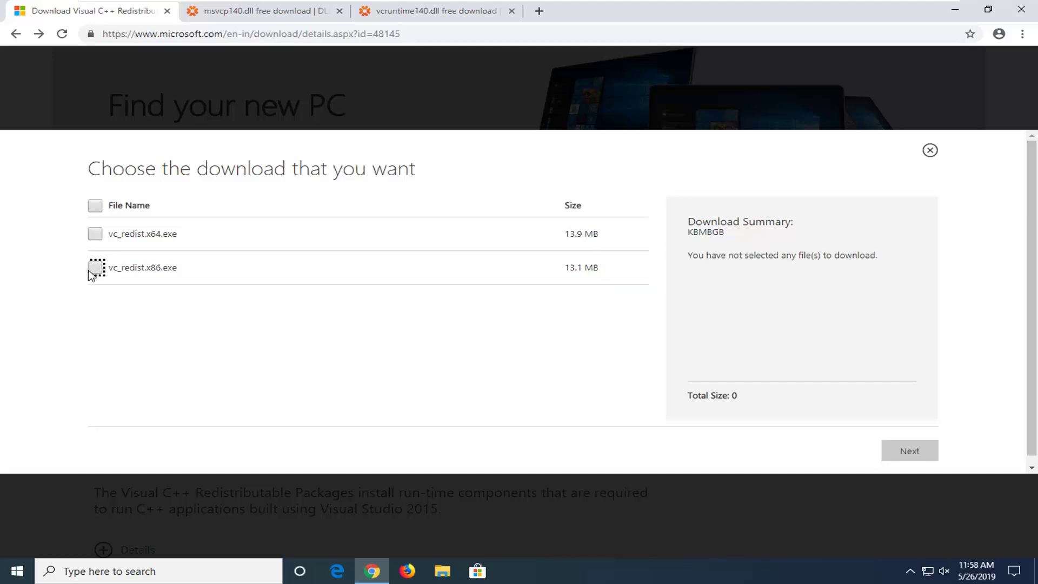
left_click(95, 268)
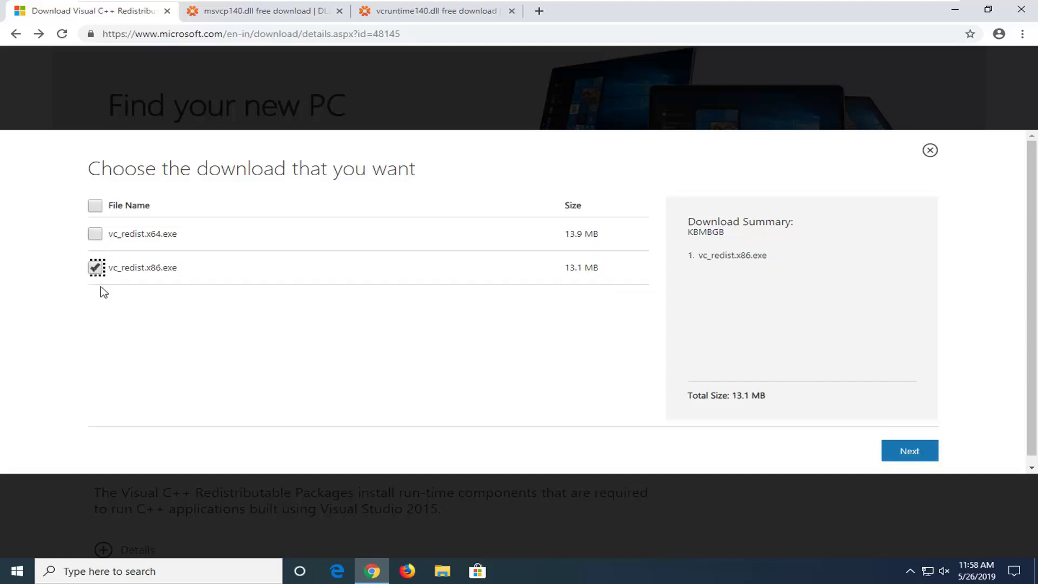
left_click(919, 454)
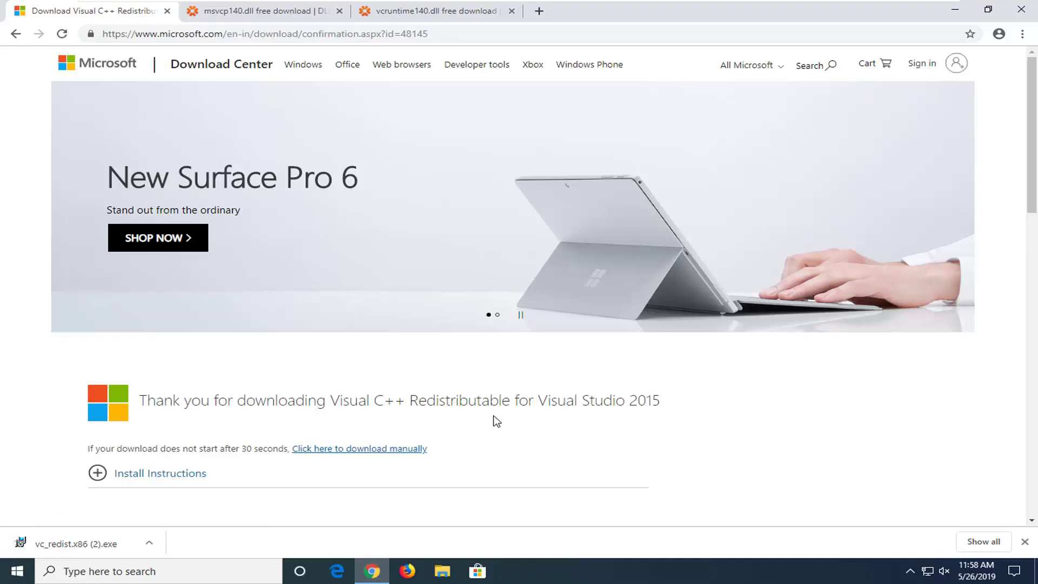
Launch the downloaded vc_redist.x86.exe installer from Chrome's download bar
left_click(60, 544)
left_click(900, 19)
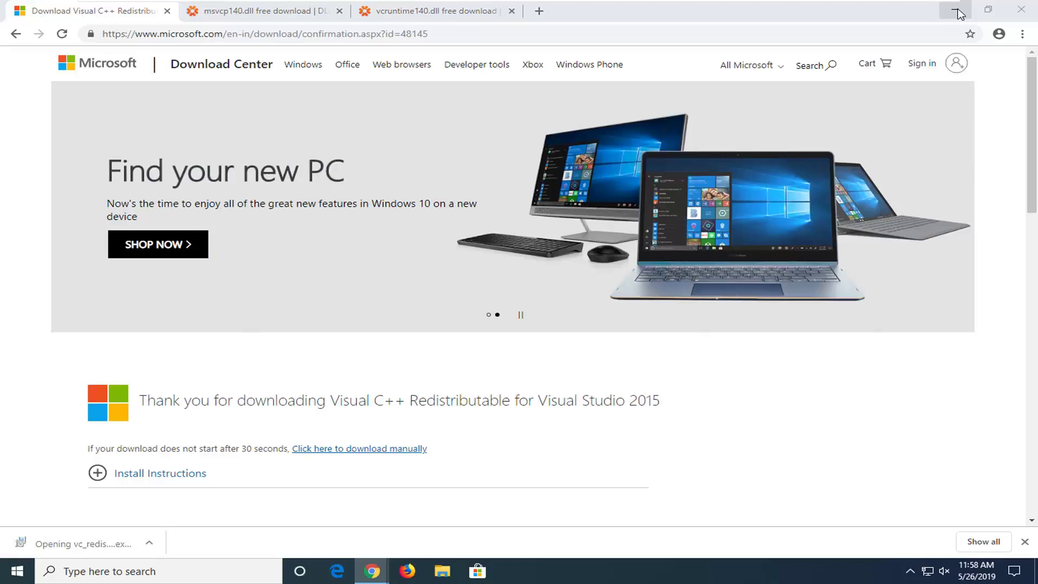
Run the installer from the security warning and accept the license terms
left_click(957, 12)
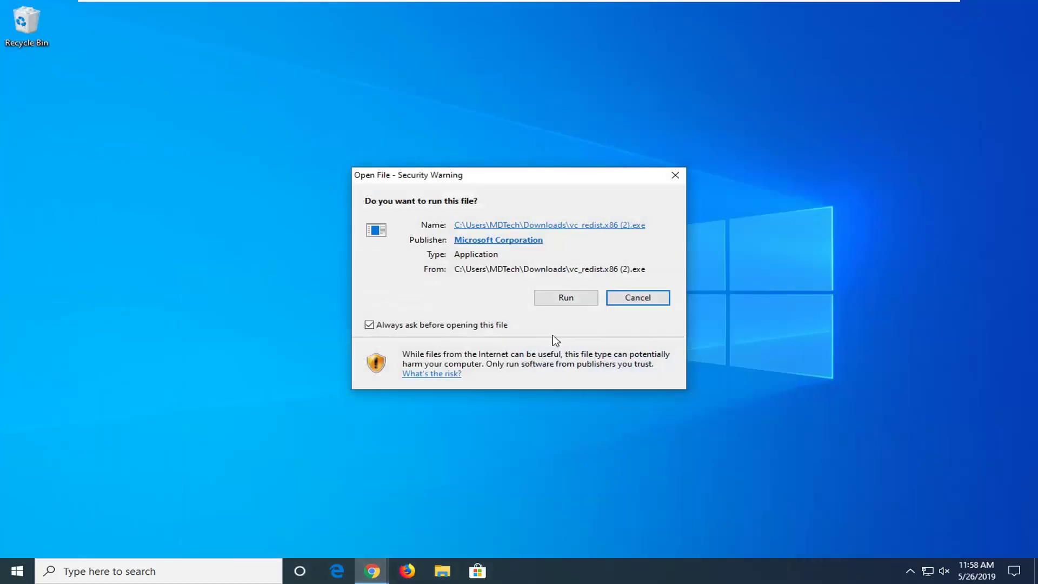
left_click(550, 299)
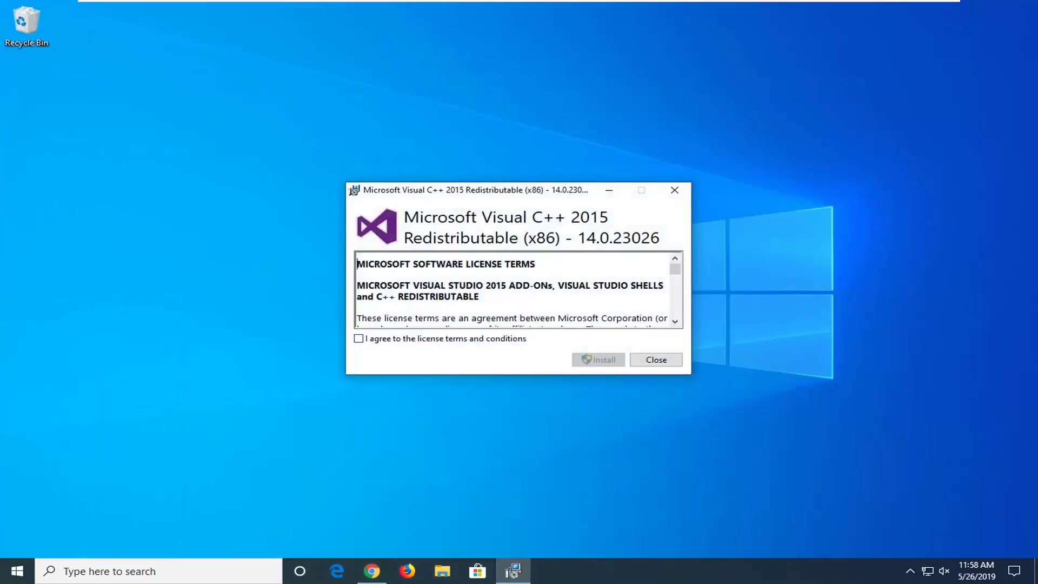
scroll(512, 291, "down", 3)
scroll(513, 291, "down", 2)
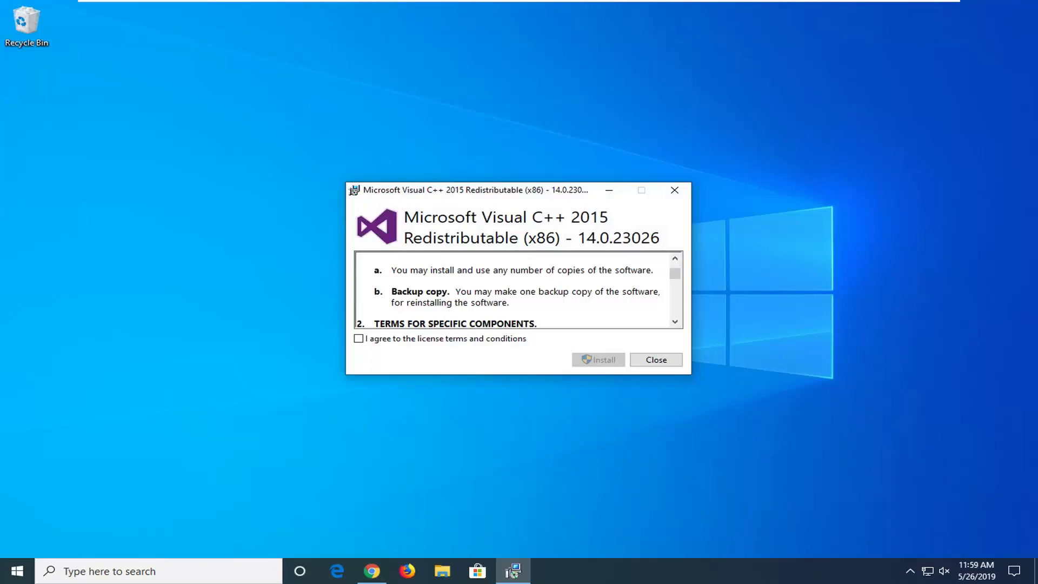
left_click(370, 343)
Install the x86 2015 Redistributable, allowing UAC changes, and close the finished setup
left_click(580, 358)
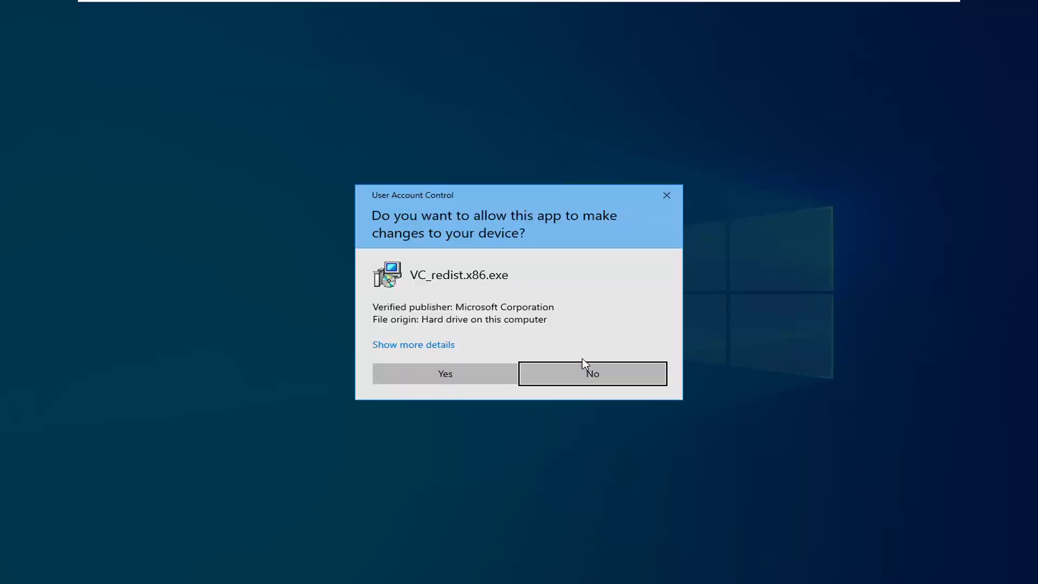
left_click(469, 375)
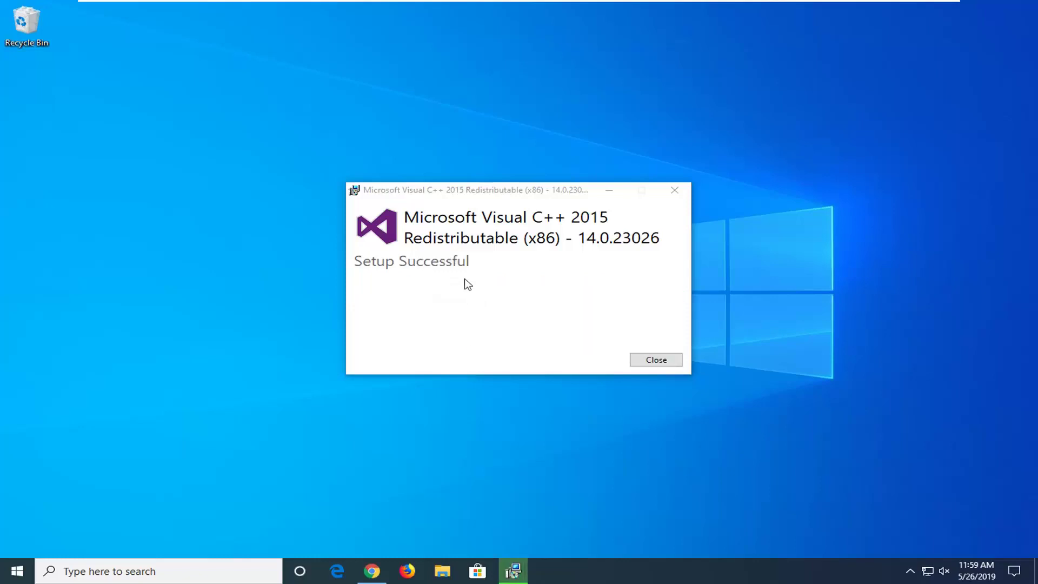
left_click(656, 363)
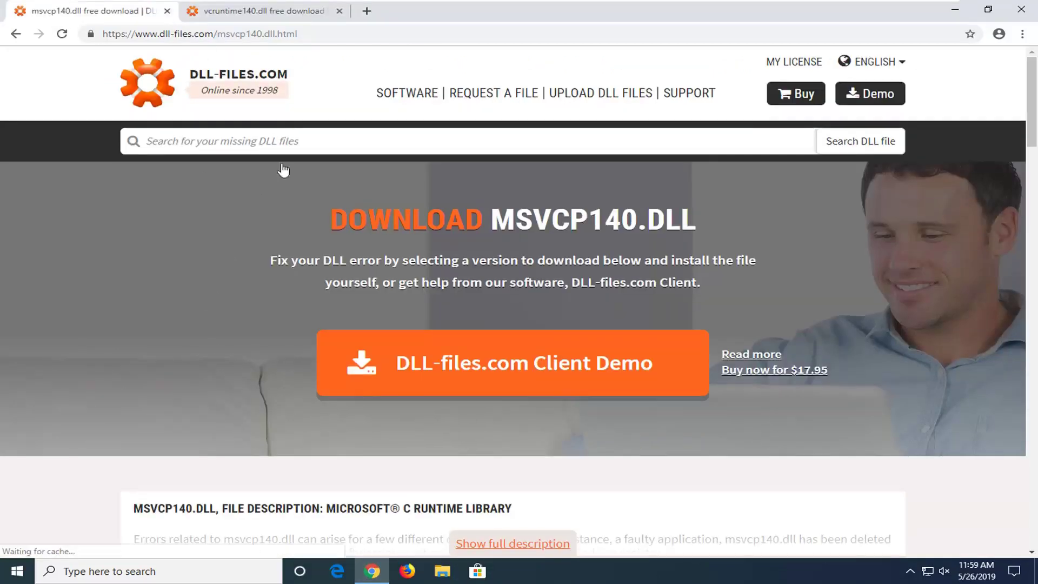
scroll(330, 336, "down", 4)
scroll(320, 230, "down", 2)
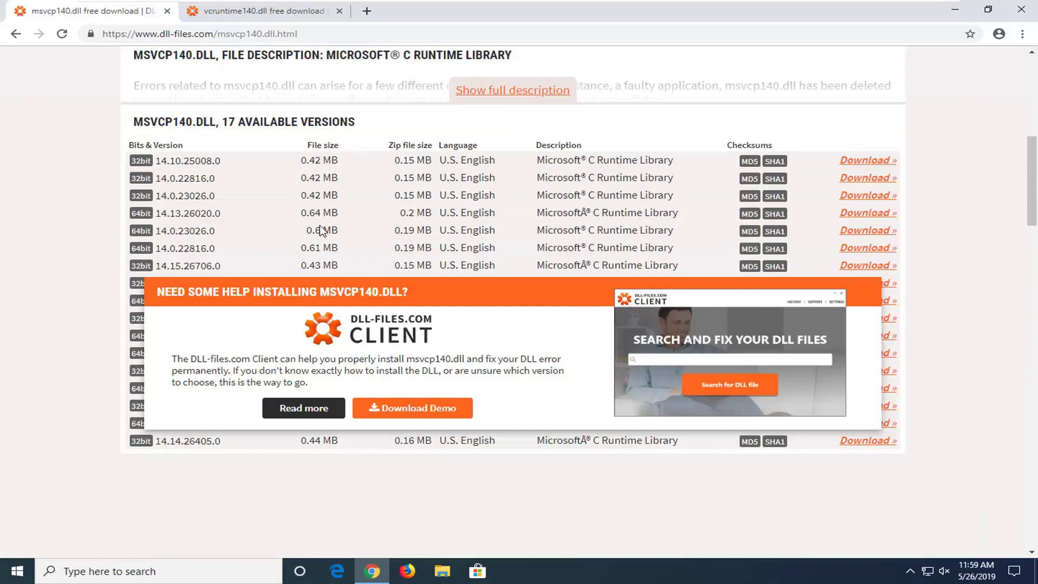
scroll(225, 232, "up", 4)
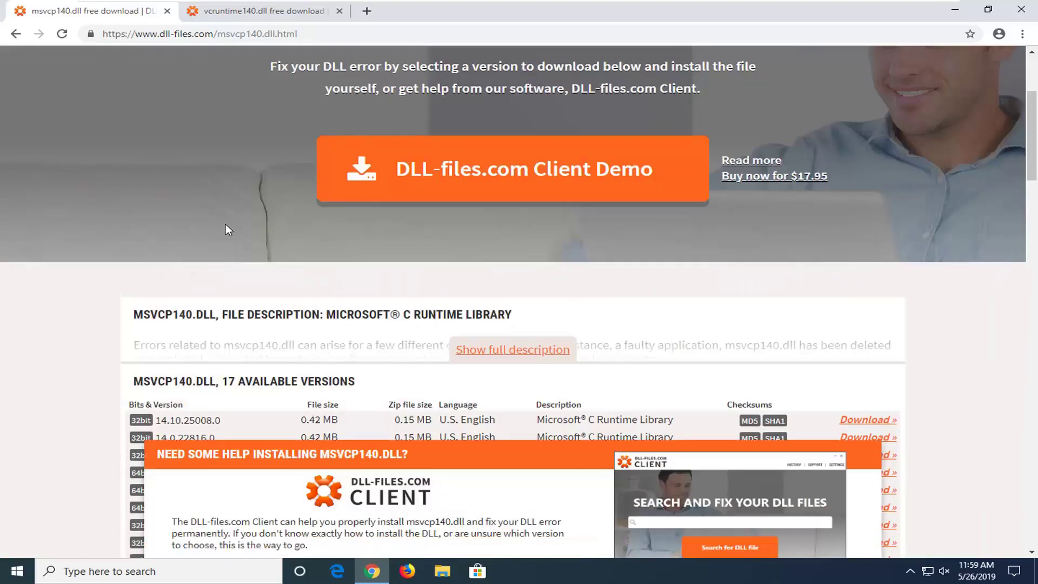
scroll(225, 233, "down", 2)
scroll(225, 234, "down", 1)
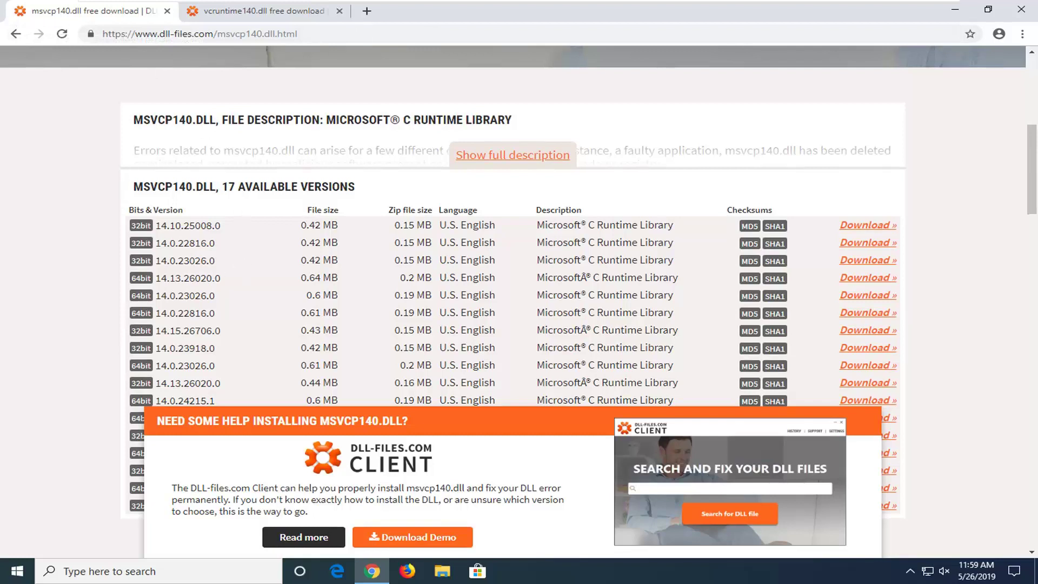
scroll(520, 300, "down", 1)
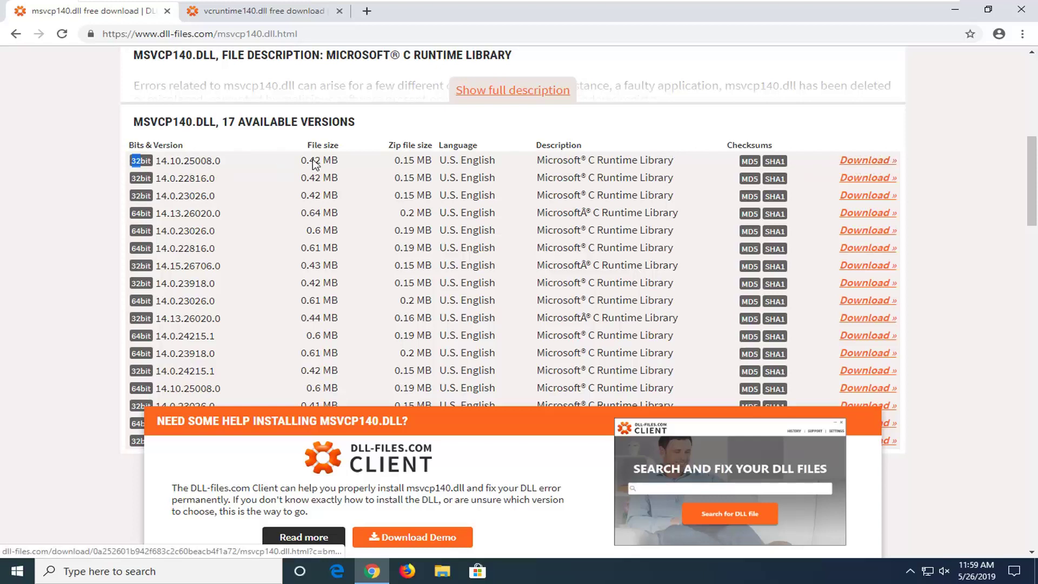
Download a 32-bit msvcp140.dll version as msvcp140.zip from the versions table
left_click(880, 167)
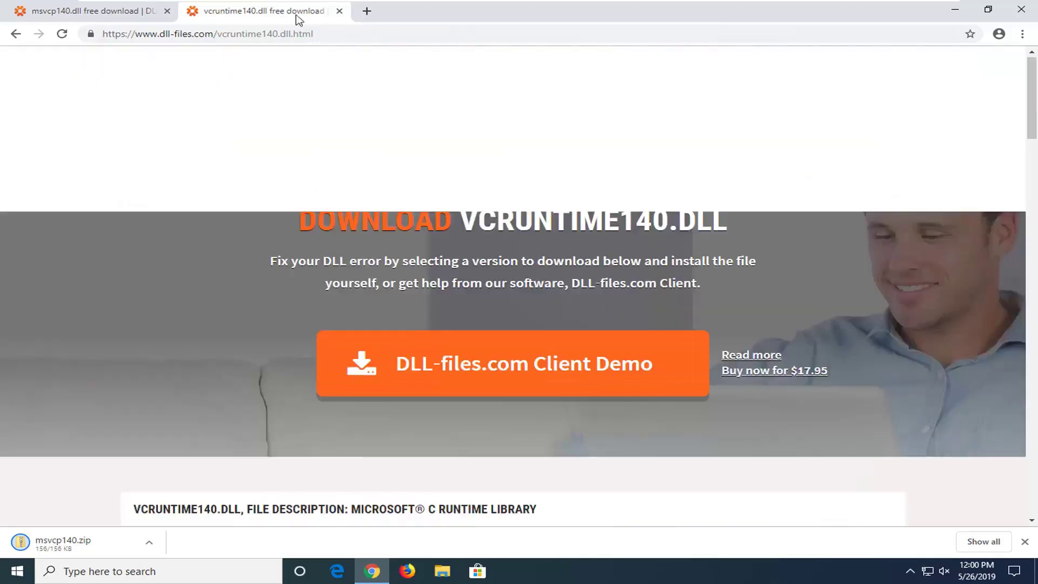
scroll(312, 227, "down", 2)
scroll(289, 224, "down", 1)
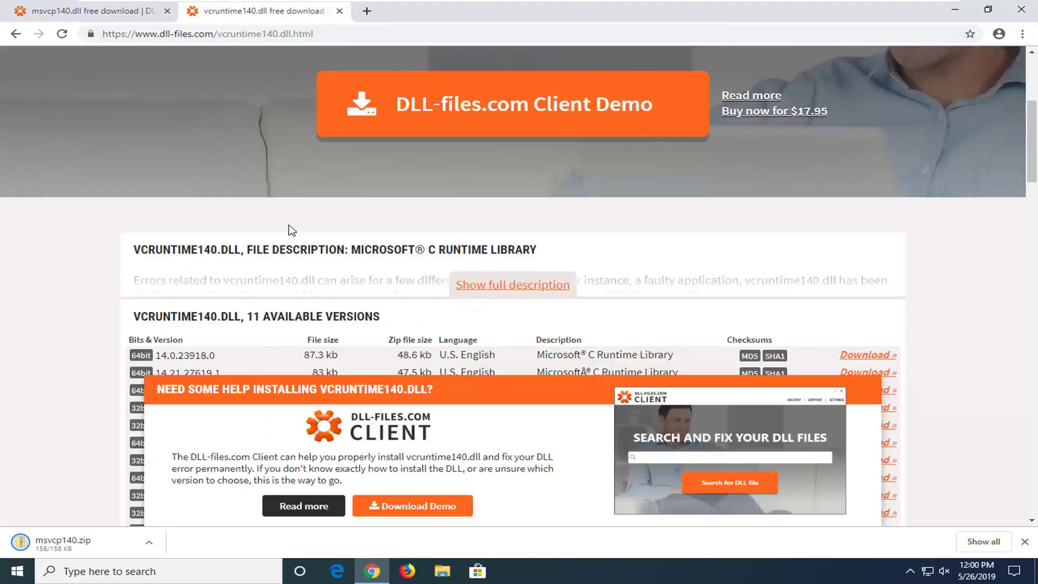
scroll(275, 234, "down", 1)
scroll(244, 260, "down", 1)
scroll(226, 283, "down", 2)
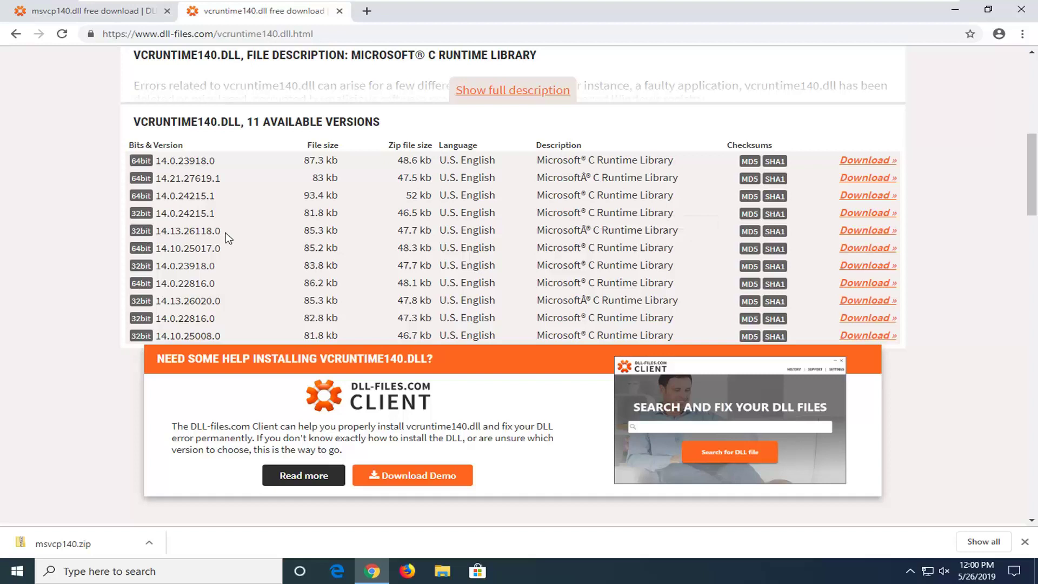
Download the 32-bit 14.13.26118.0 vcruntime140.dll as vcruntime140.zip
left_click_drag(227, 237, 180, 234)
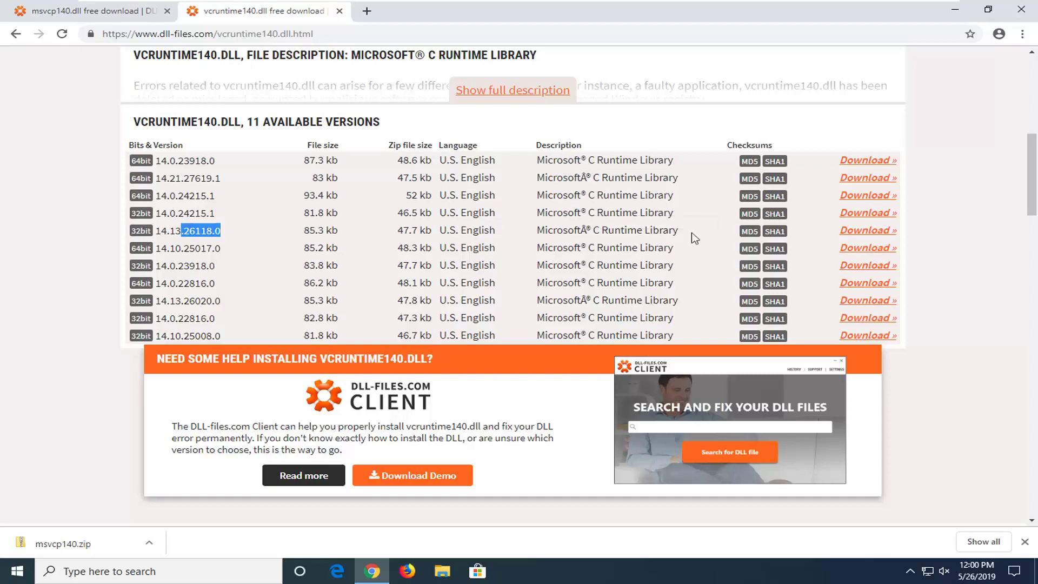
left_click(854, 231)
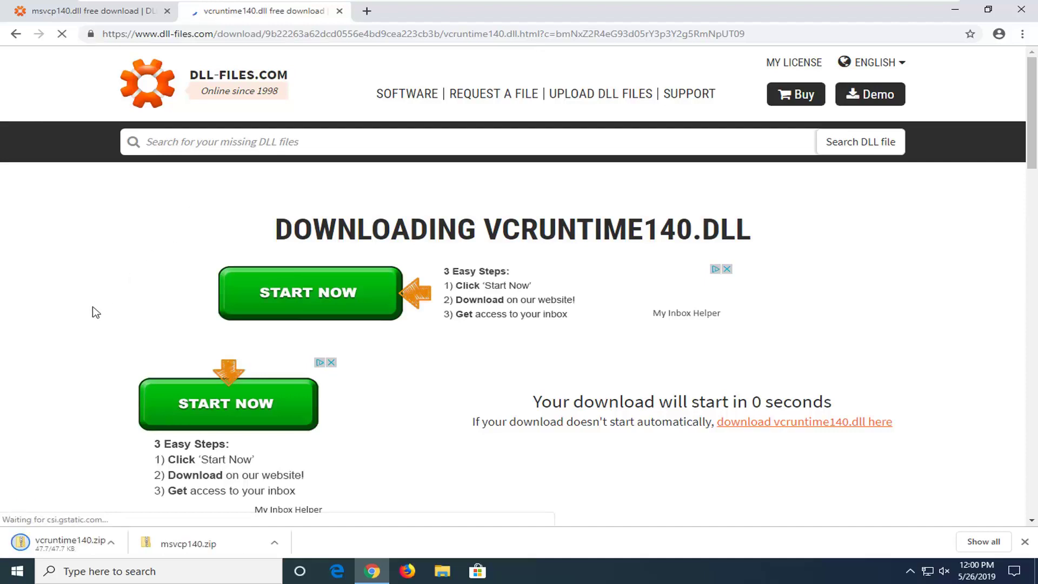
scroll(91, 305, "down", 1)
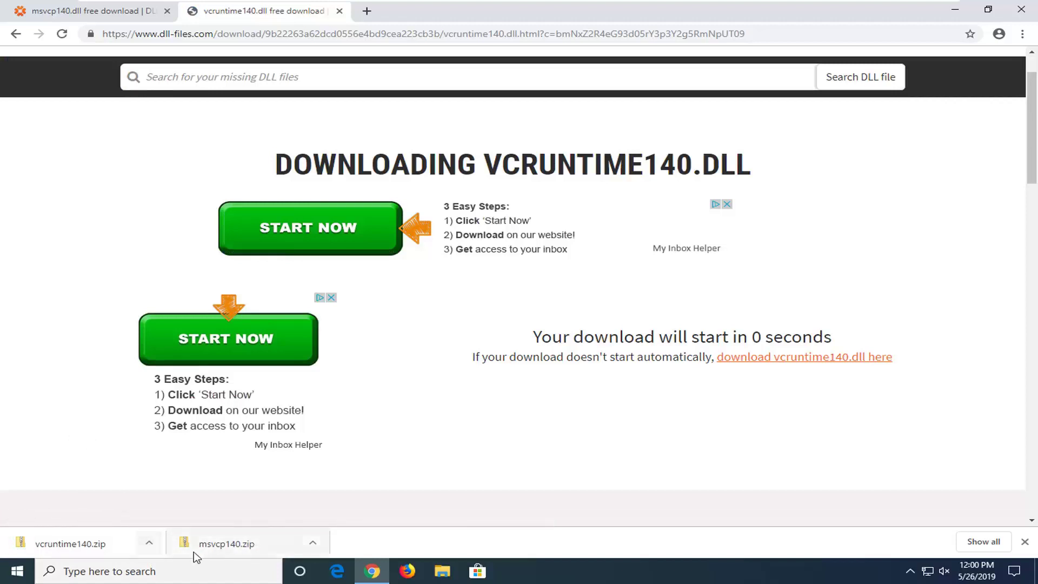
Show the downloaded vcruntime140.zip in its Downloads folder
left_click(149, 544)
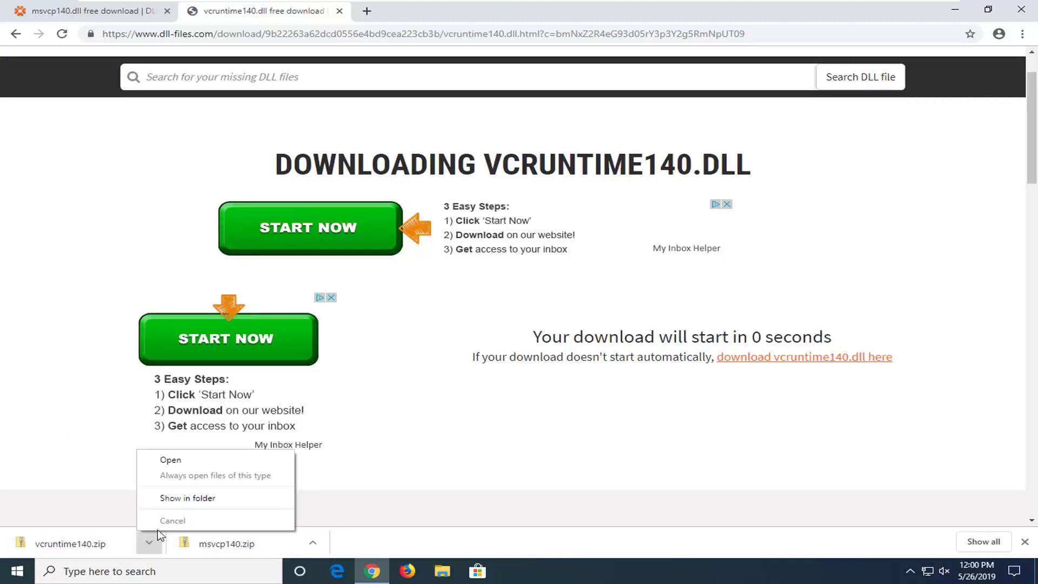
left_click(181, 496)
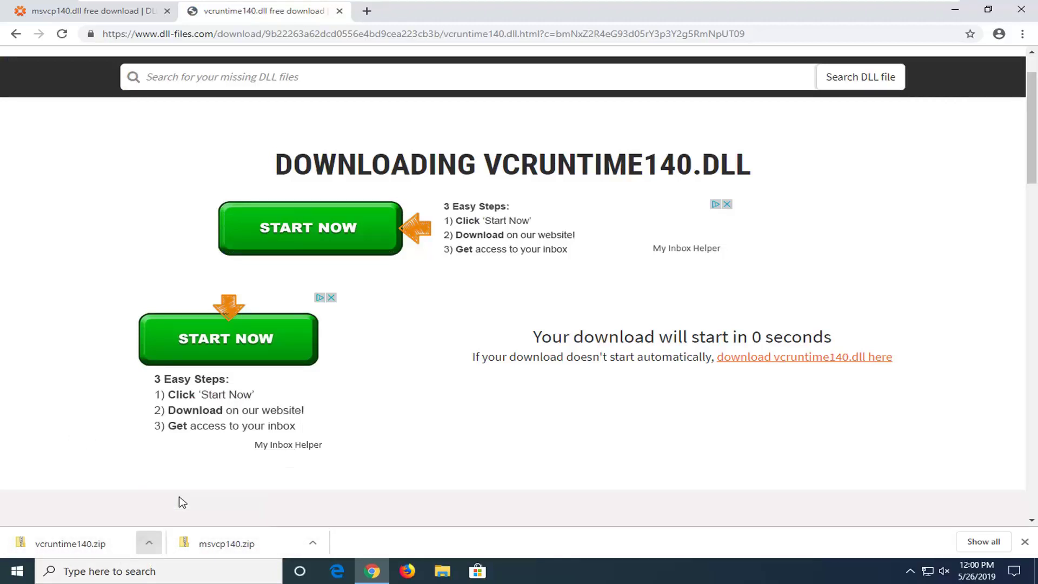
Drag vcruntime140.zip and msvcp140.zip from Downloads onto the desktop and close the folder
left_click(954, 10)
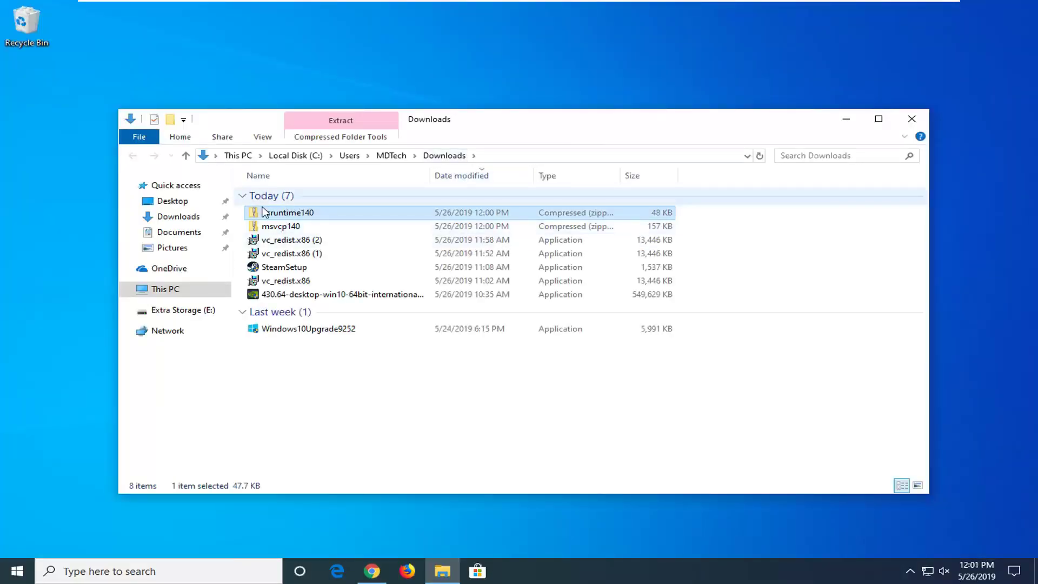
left_click_drag(281, 215, 347, 72)
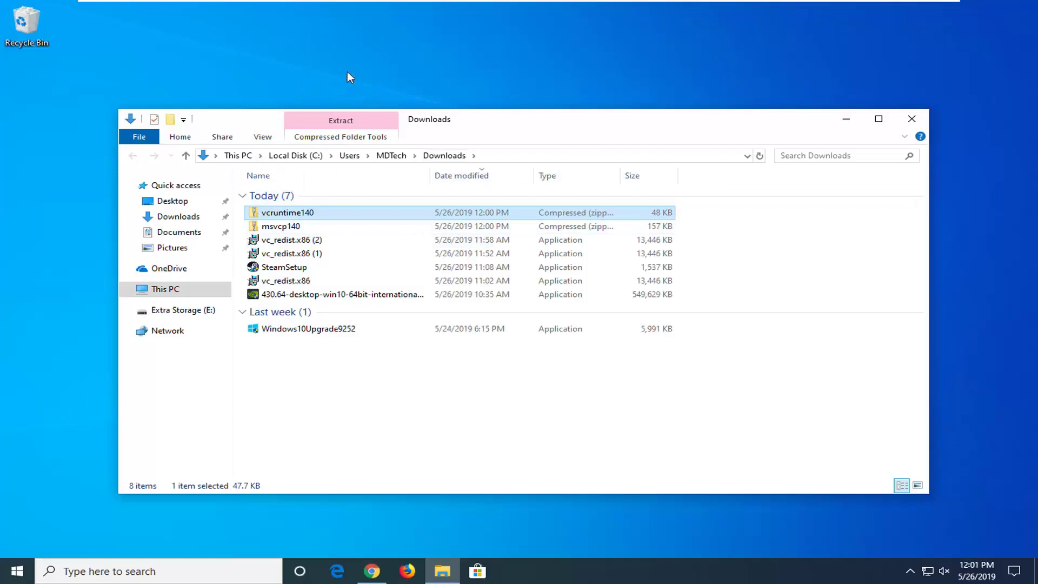
left_click_drag(287, 211, 445, 90)
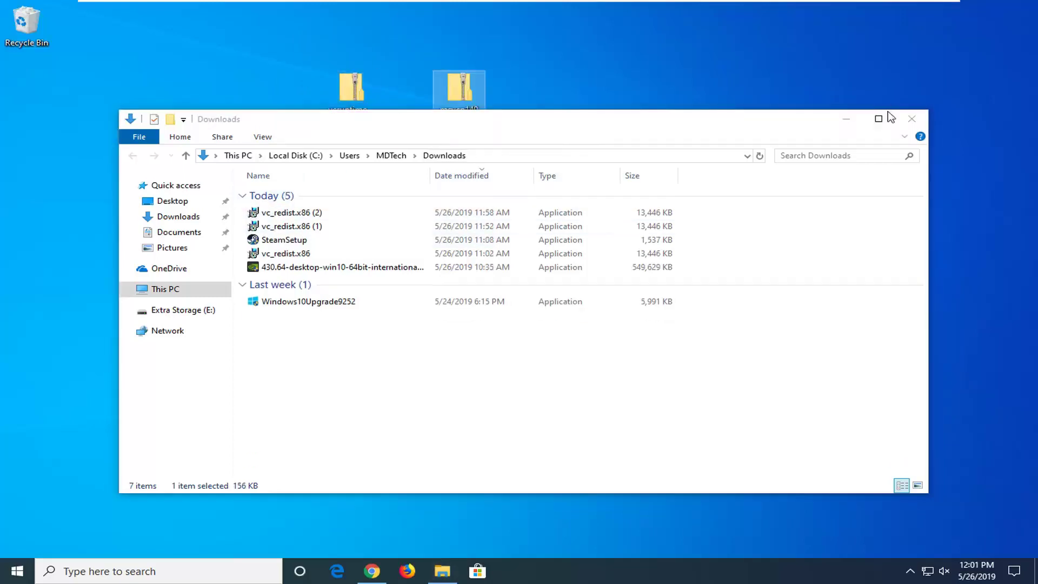
left_click(911, 119)
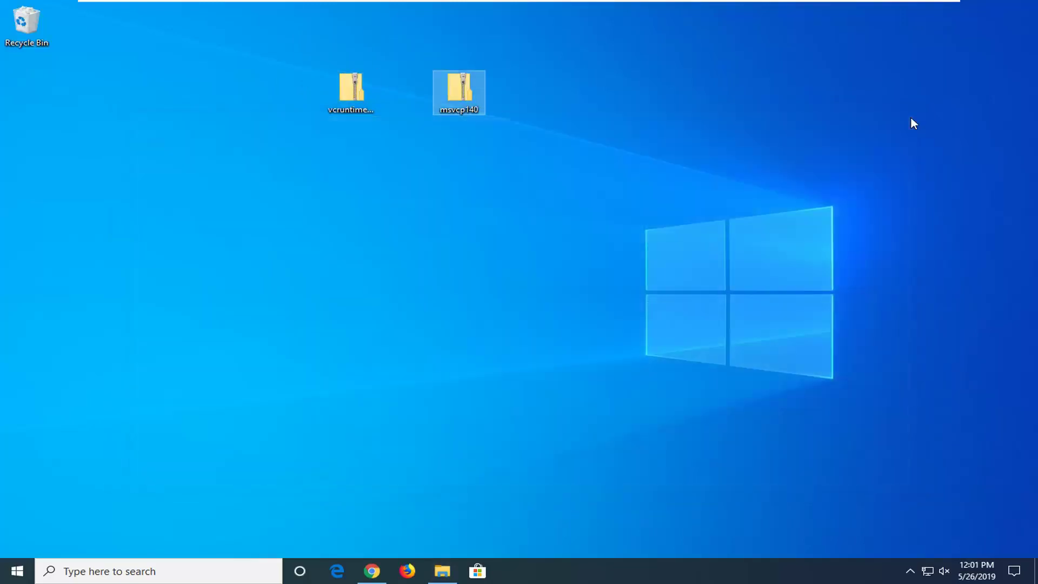
Extract vcruntime140.dll from its zip onto the desktop
left_click(354, 92)
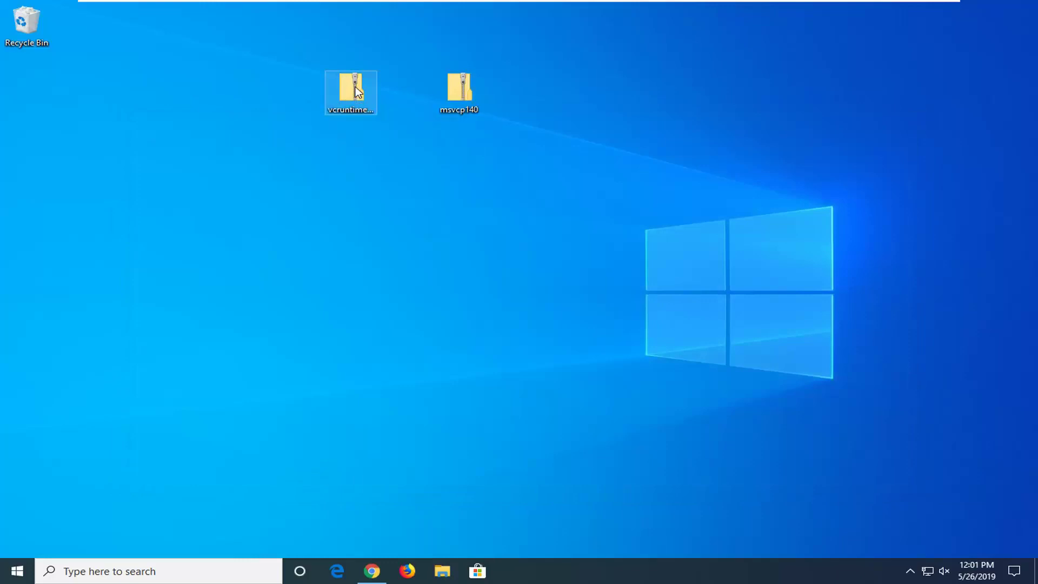
double_click(354, 92)
left_click(329, 211)
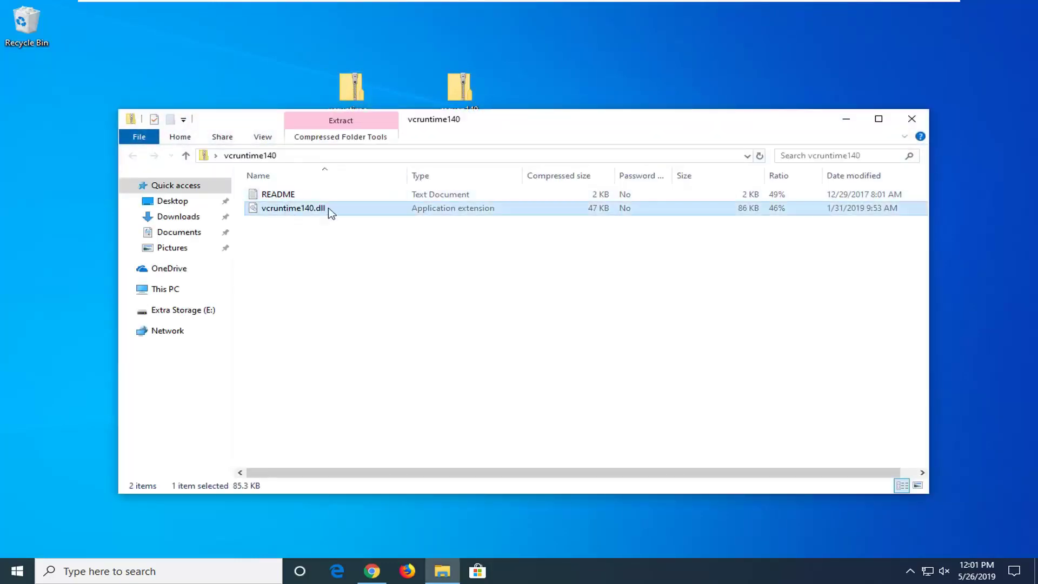
left_click_drag(302, 212, 248, 82)
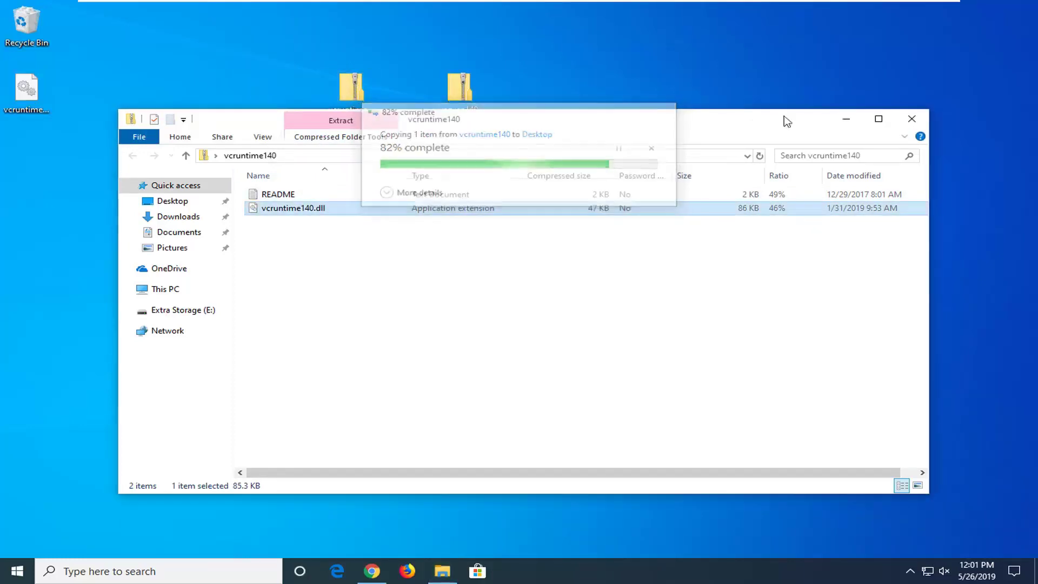
left_click(916, 121)
Extract msvcp140.dll from its zip onto the desktop
double_click(457, 88)
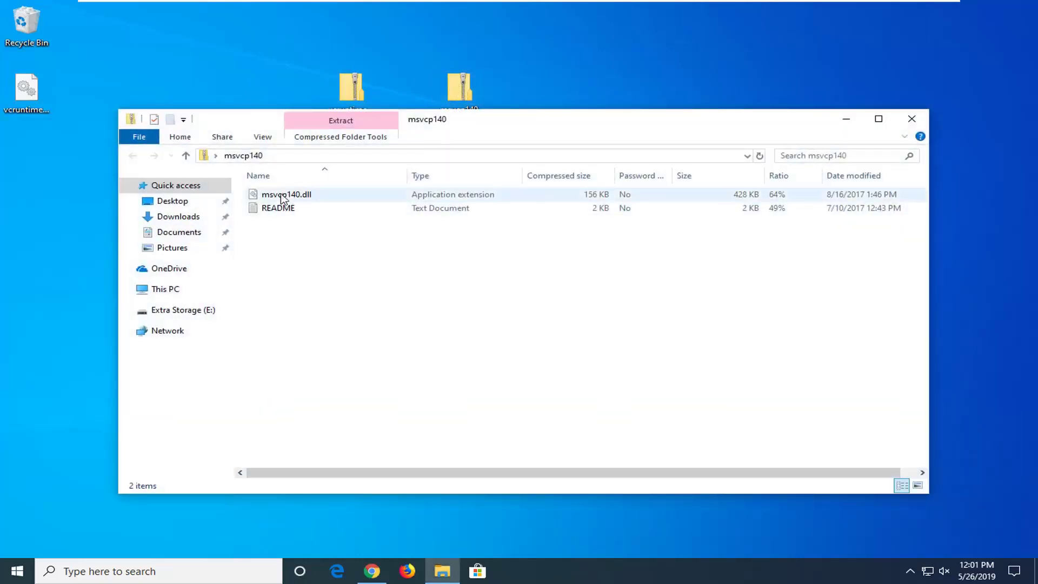
left_click(308, 197)
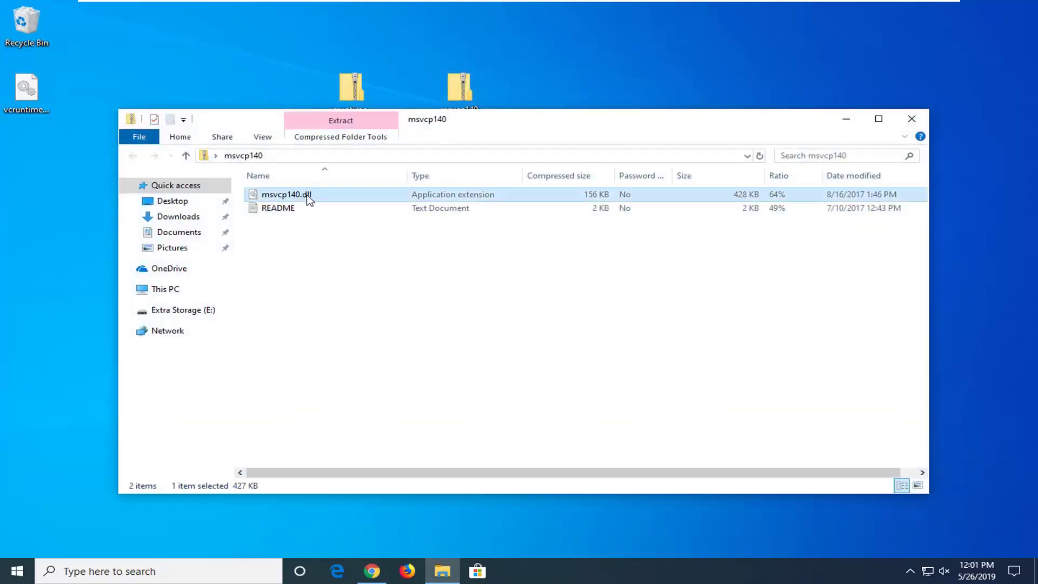
left_click_drag(308, 197, 78, 174)
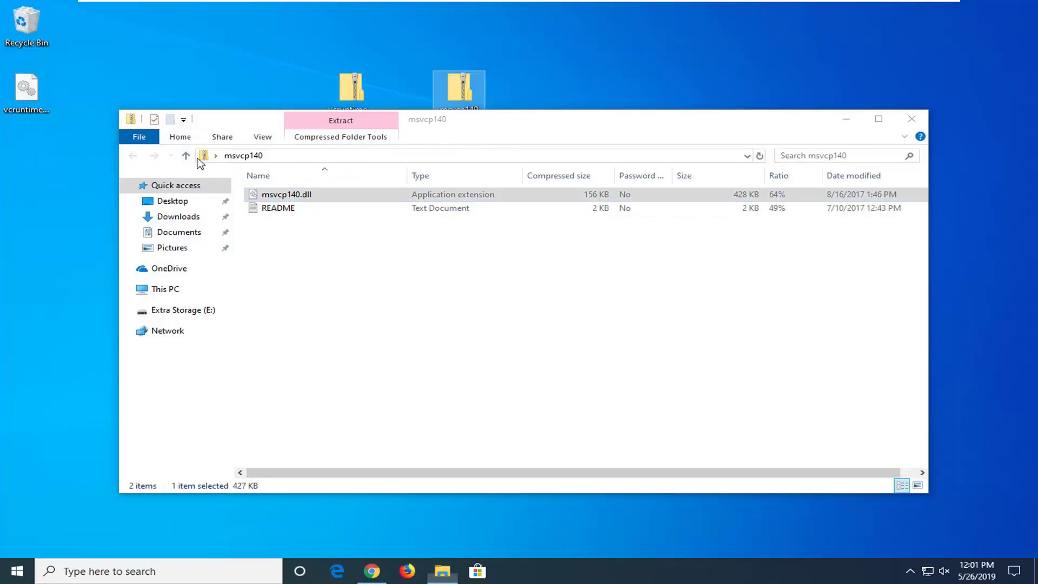
left_click(916, 120)
Delete both zip archives and arrange the two dll files at the desktop's top centre
left_click_drag(529, 126, 309, 82)
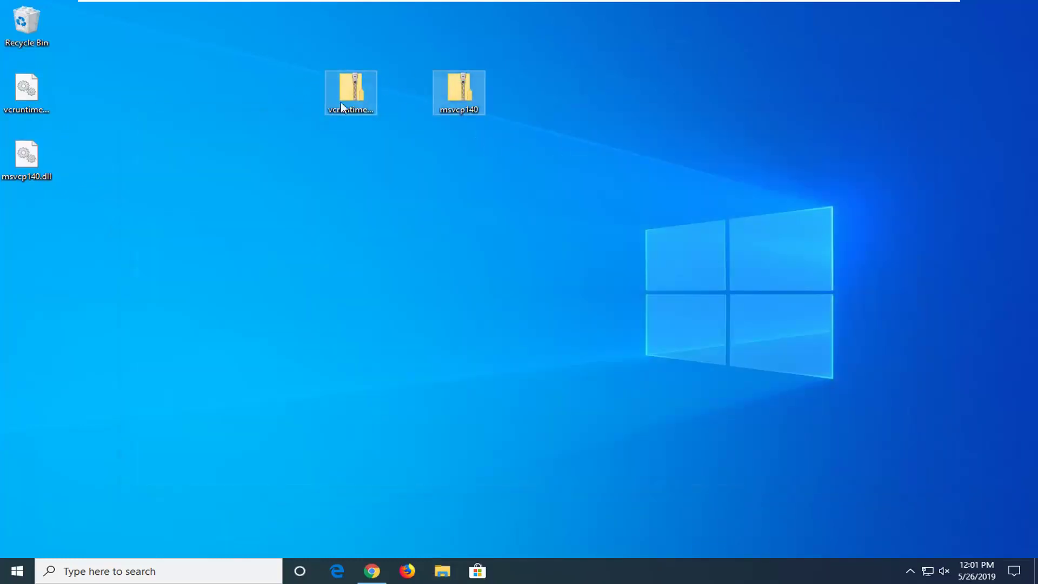
key("Delete")
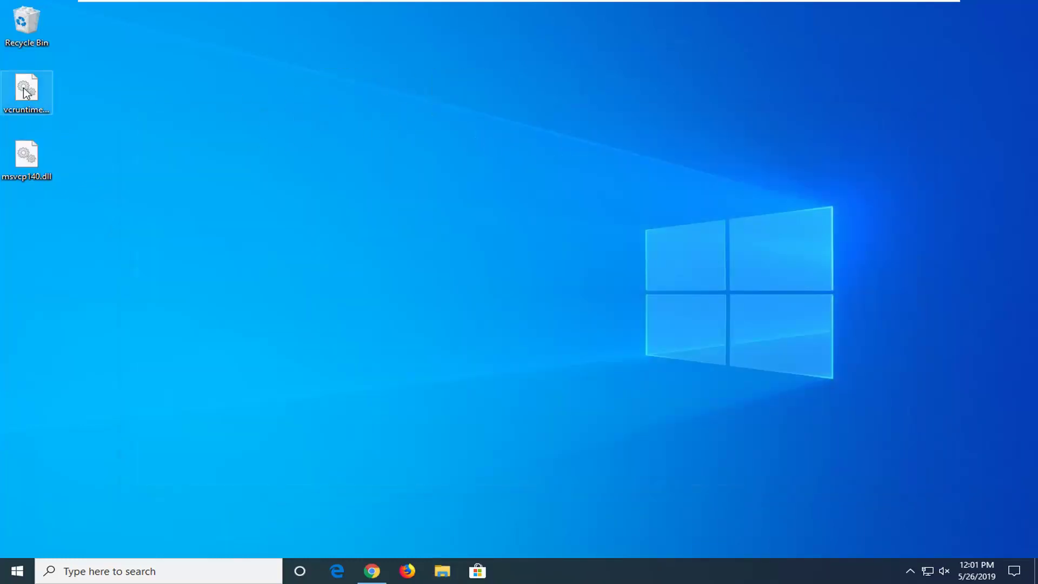
left_click_drag(24, 94, 457, 94)
mouse_move(24, 158)
left_mouse_down()
mouse_move(397, 104)
mouse_move(403, 92)
left_mouse_up()
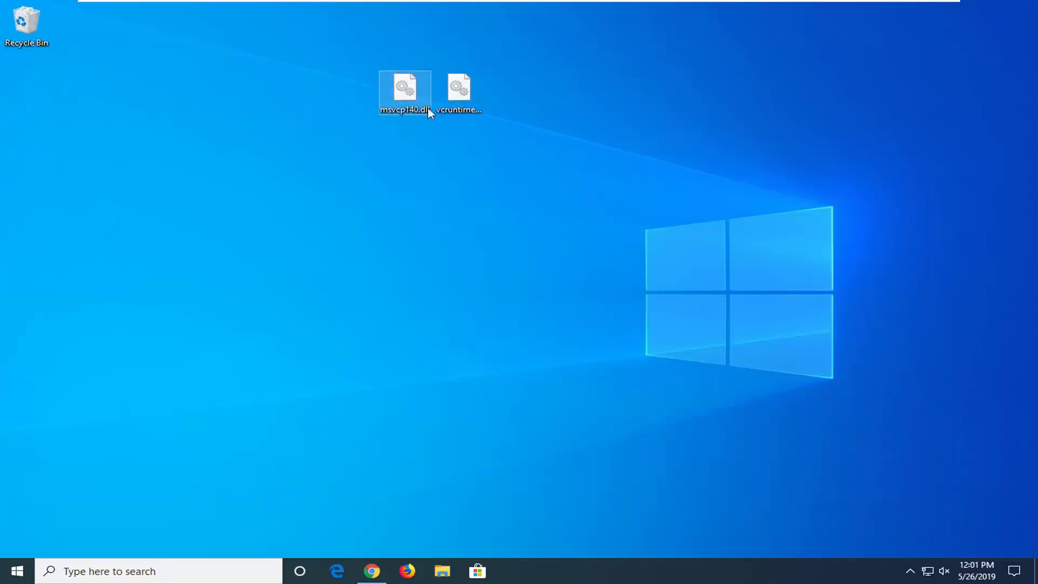
left_click(509, 82)
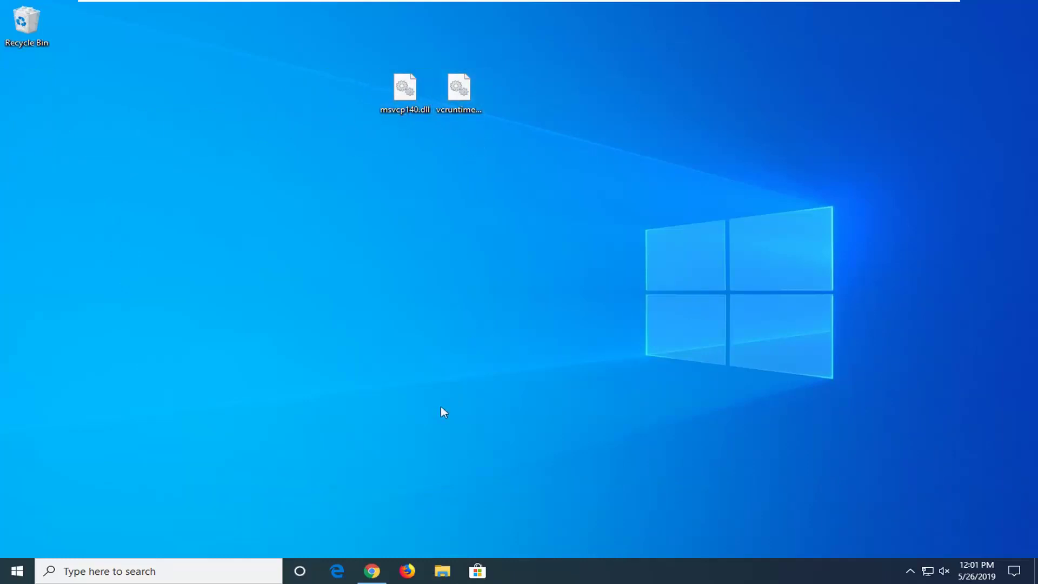
Launch File Explorer from the Start menu search for 'file explorer'
left_click(3, 575)
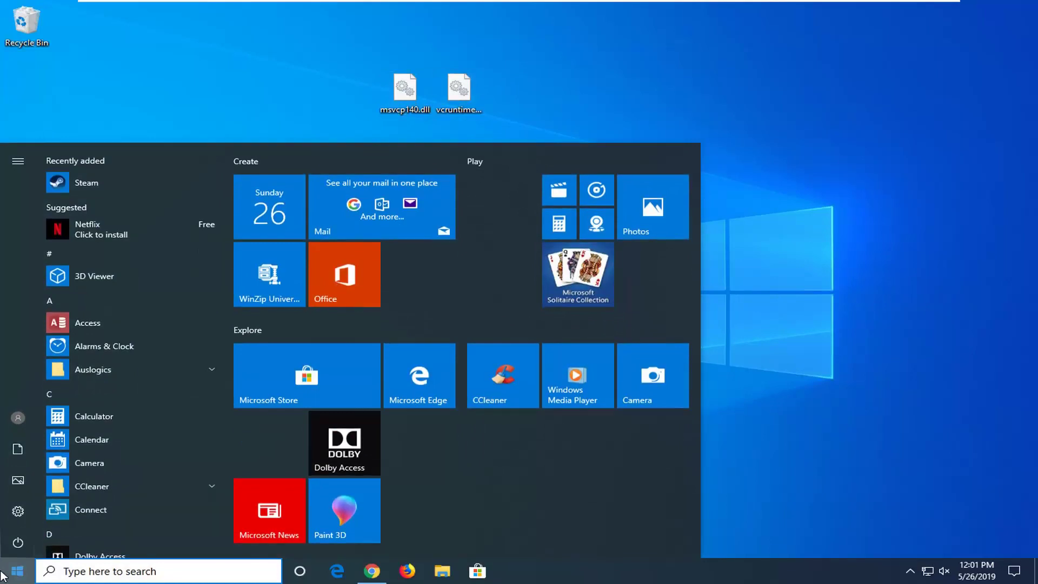
type("file explorer")
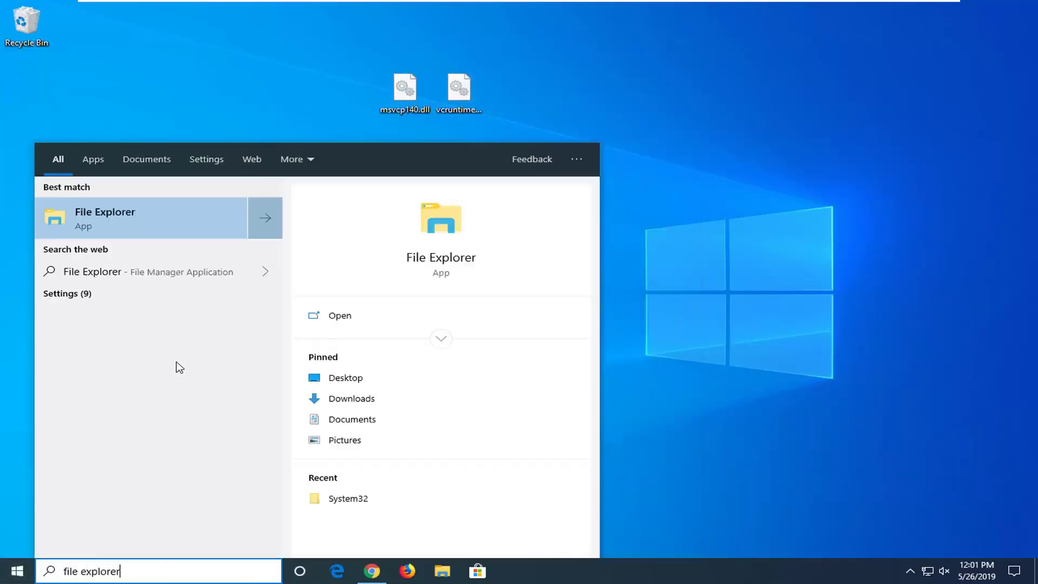
left_click(149, 230)
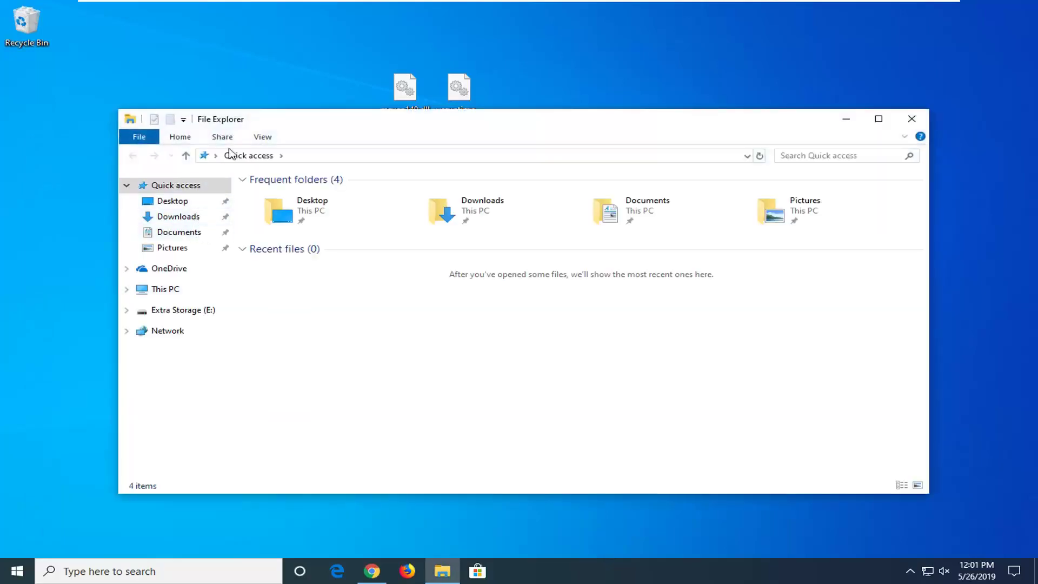
Bring up Folder Options from the View ribbon and go to its View settings
left_click(269, 139)
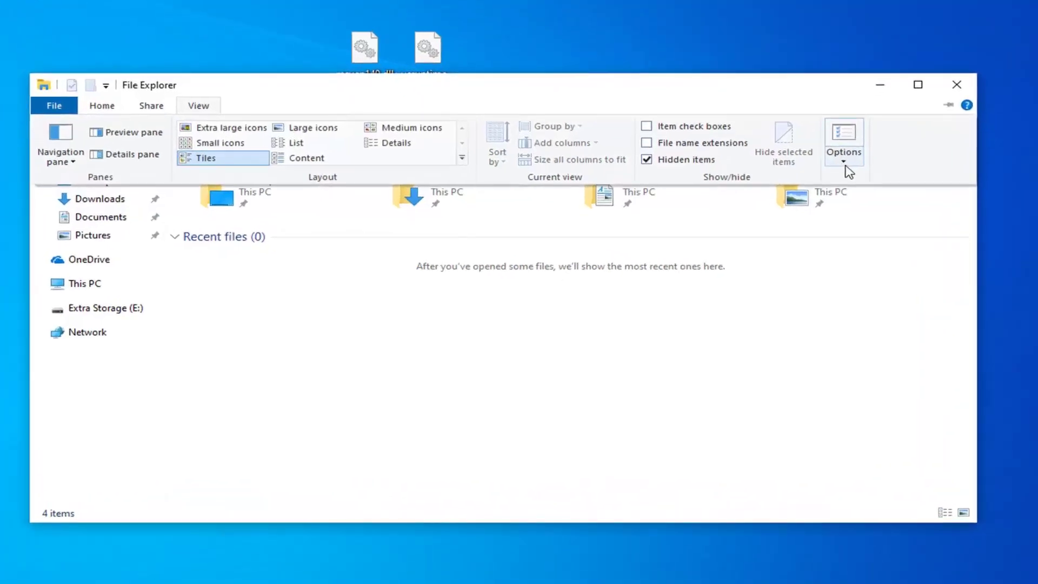
left_click(844, 139)
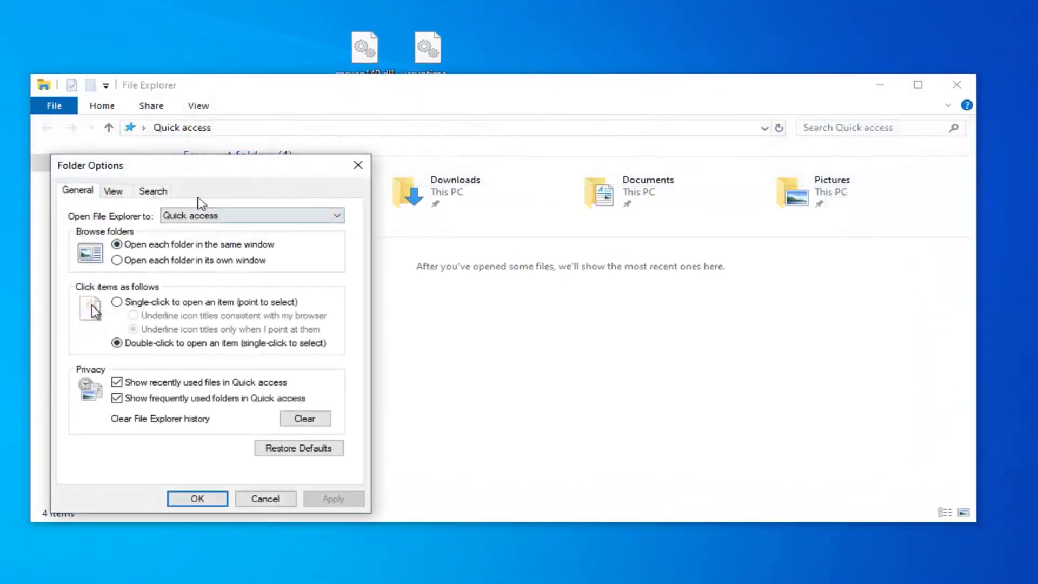
left_click_drag(199, 170, 447, 113)
left_click(363, 132)
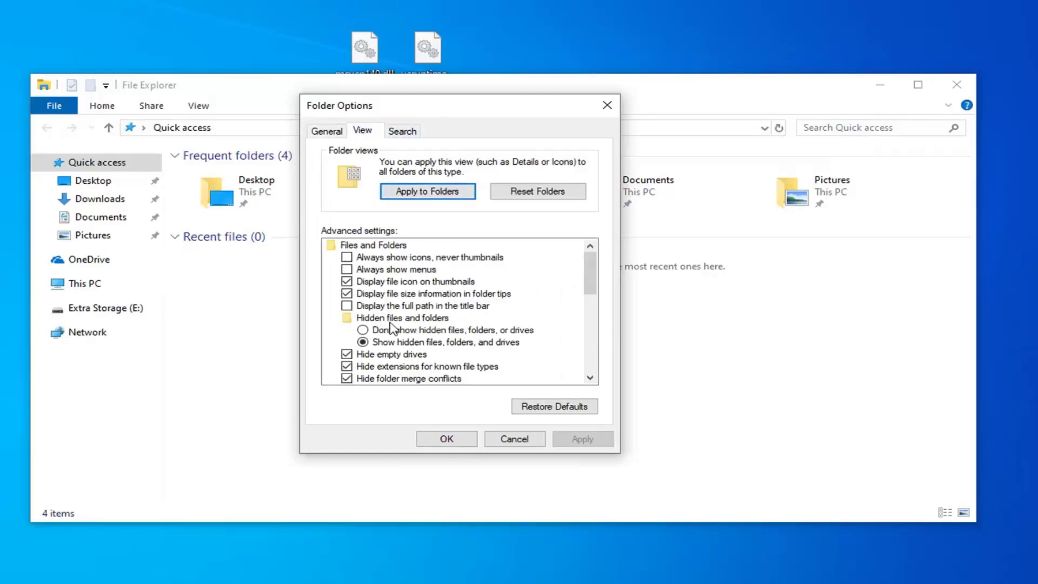
Enable 'Show hidden files, folders, and drives', apply it and close Folder Options
left_click(388, 344)
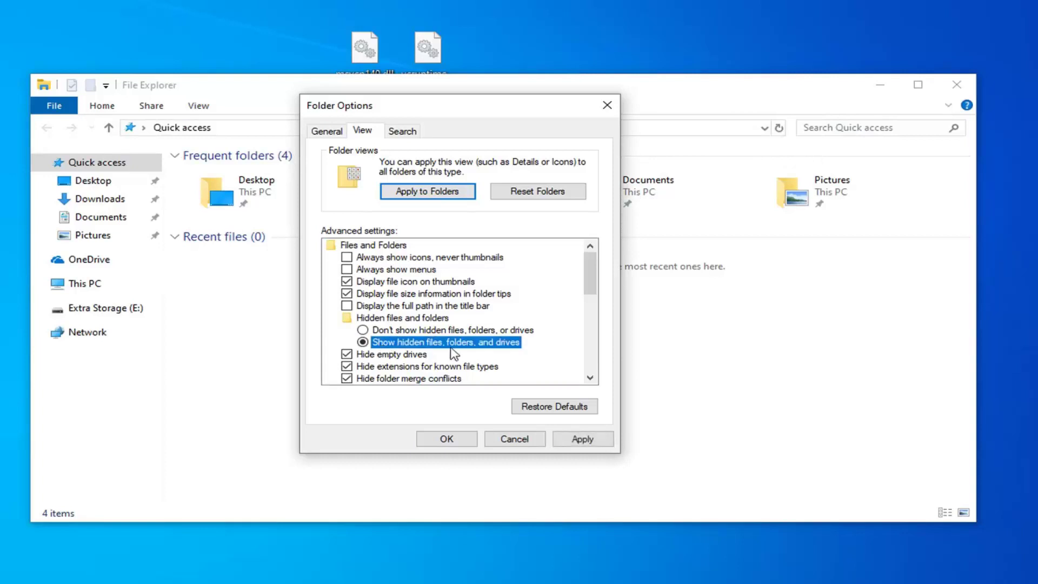
left_click(586, 440)
left_click(447, 438)
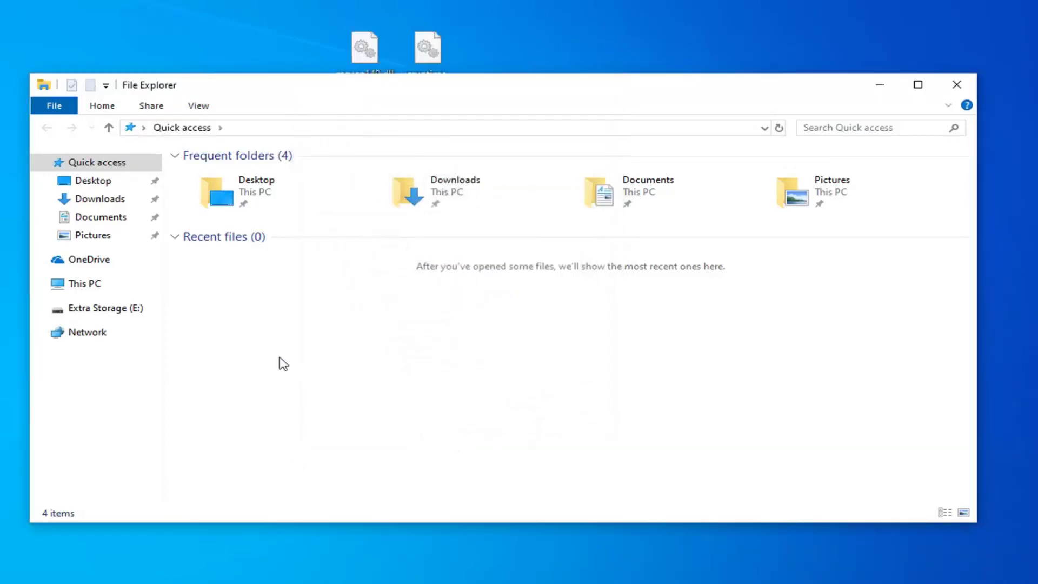
Navigate This PC > Local Disk (C:) > Windows and select the System32 folder
left_click(84, 284)
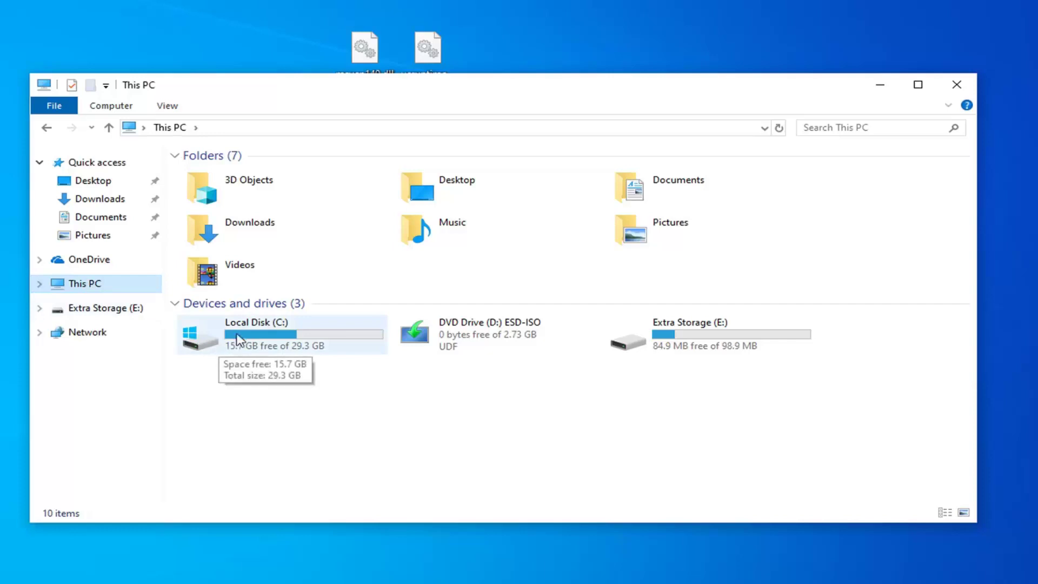
mouse_move(195, 341)
double_click(330, 348)
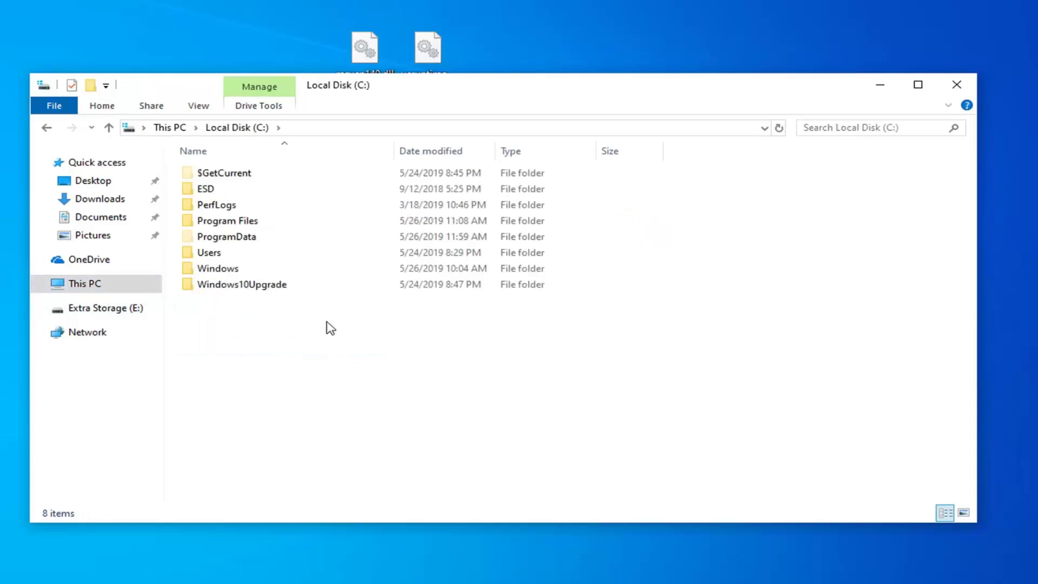
double_click(217, 275)
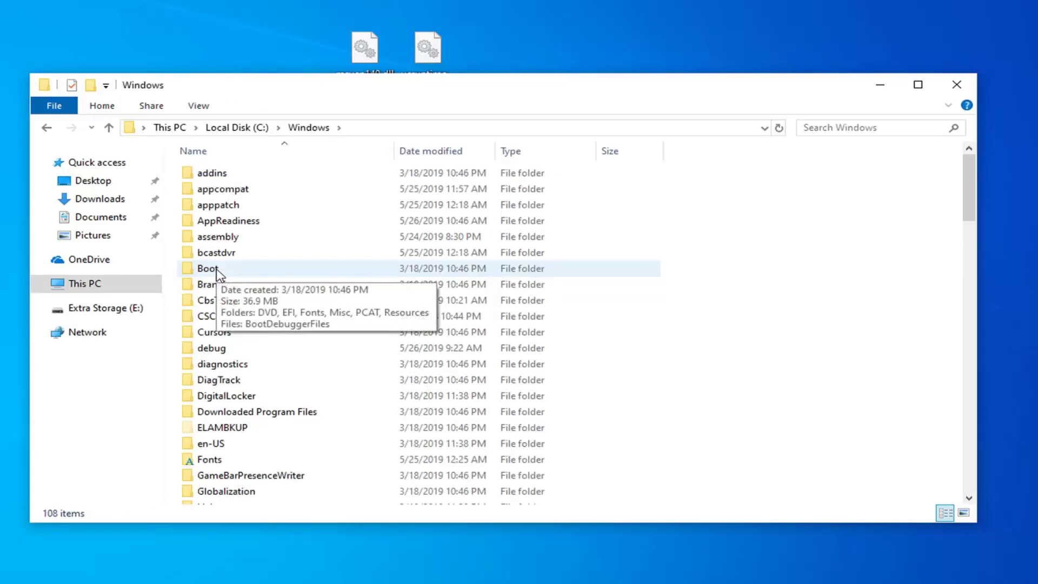
scroll(244, 300, "down", 1)
scroll(255, 313, "down", 3)
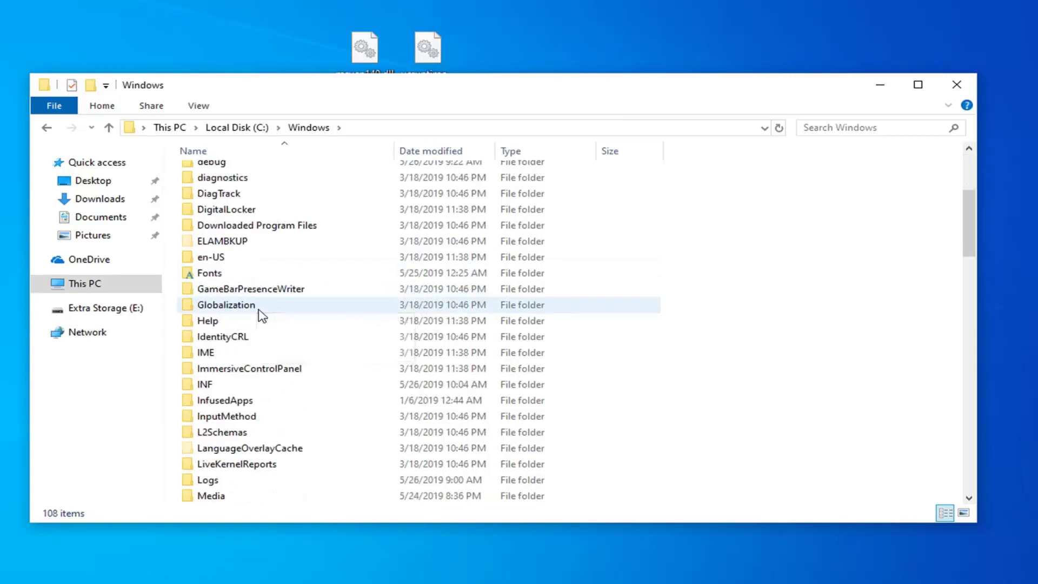
scroll(260, 321, "down", 5)
scroll(260, 321, "down", 2)
scroll(261, 324, "down", 2)
scroll(261, 327, "down", 2)
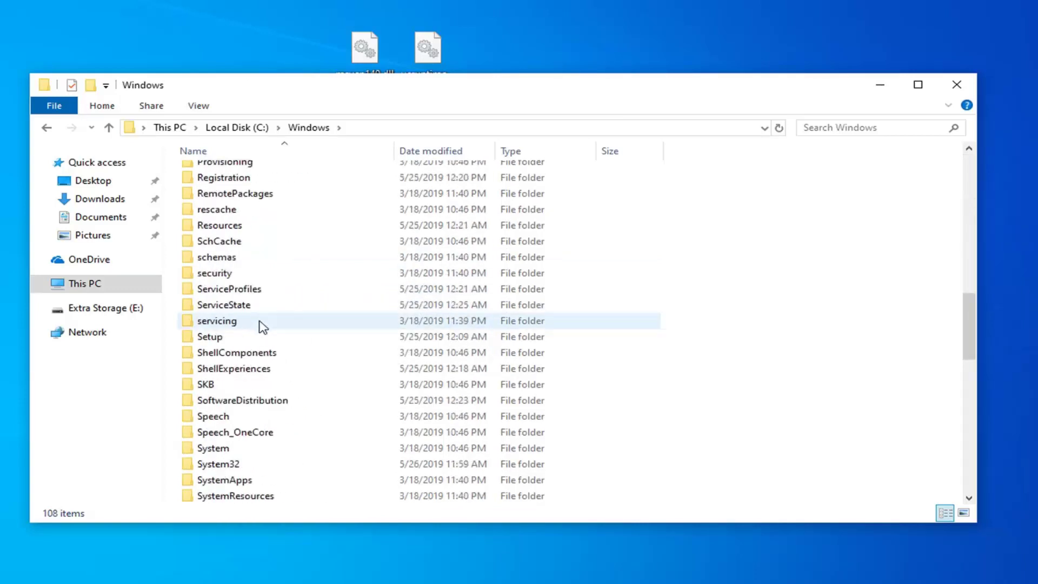
scroll(255, 340, "down", 1)
left_click(227, 421)
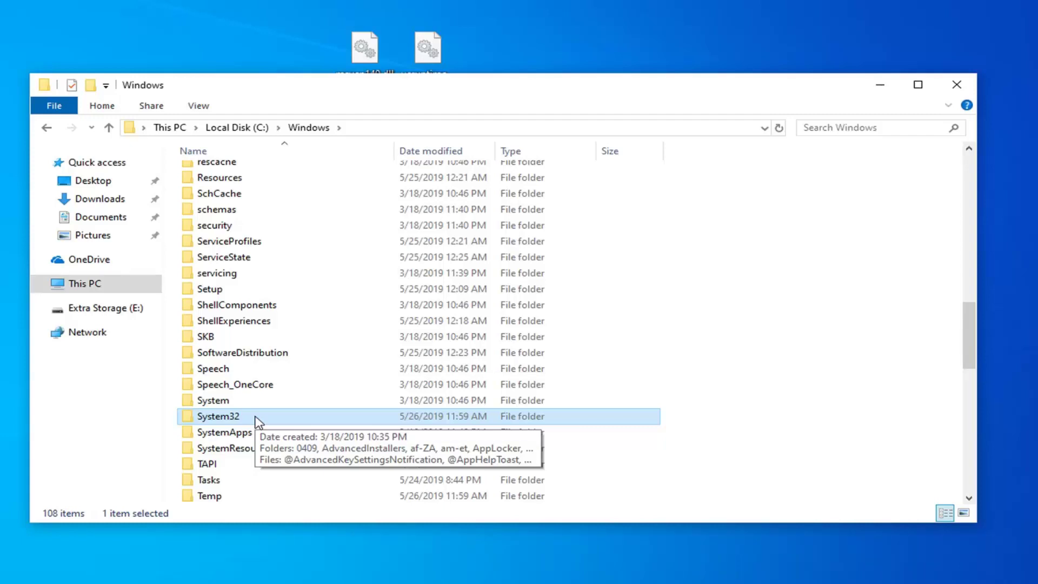
scroll(254, 420, "down", 1)
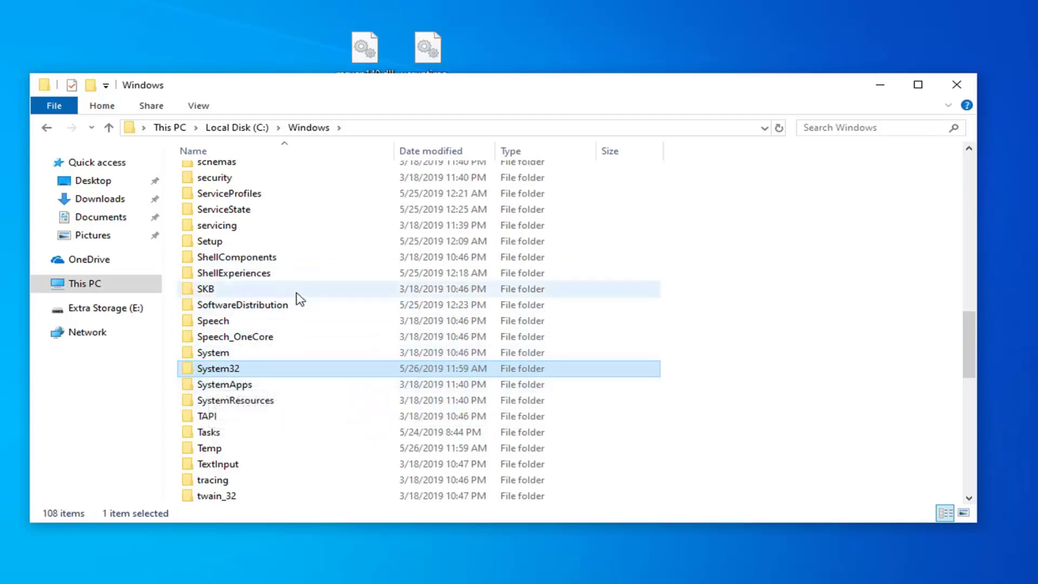
Move msvcp140.dll and vcruntime140.dll from the desktop into the opened System32 folder
left_click_drag(369, 86, 373, 122)
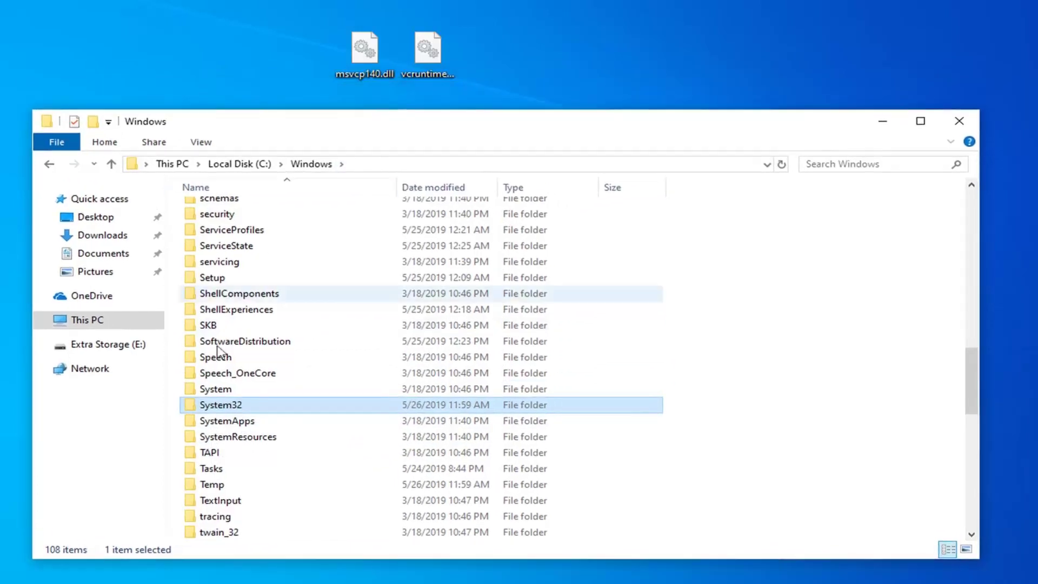
double_click(214, 410)
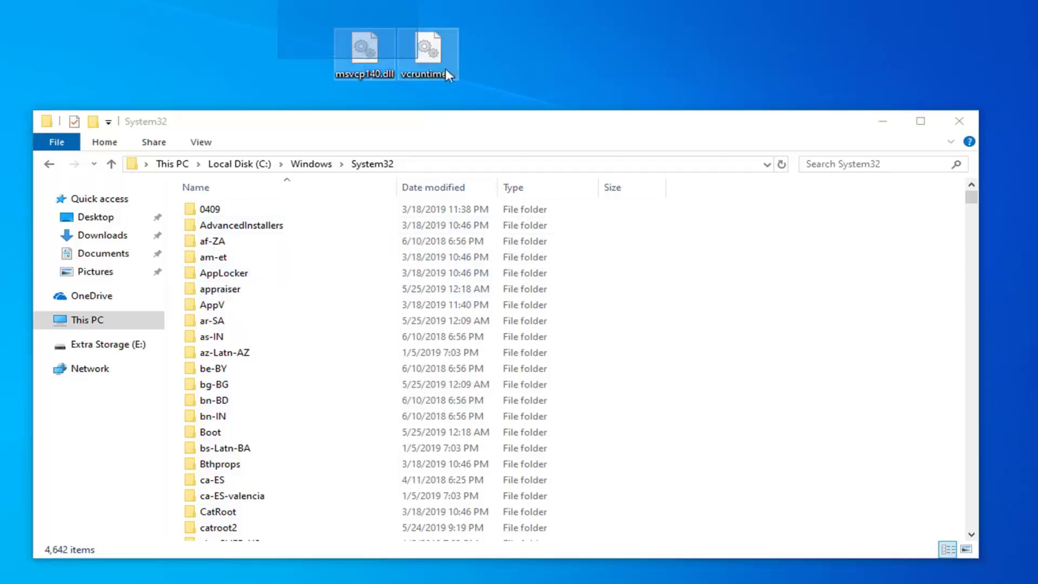
mouse_move(280, 6)
left_mouse_down()
mouse_move(459, 81)
mouse_move(529, 132)
mouse_move(792, 278)
left_mouse_up()
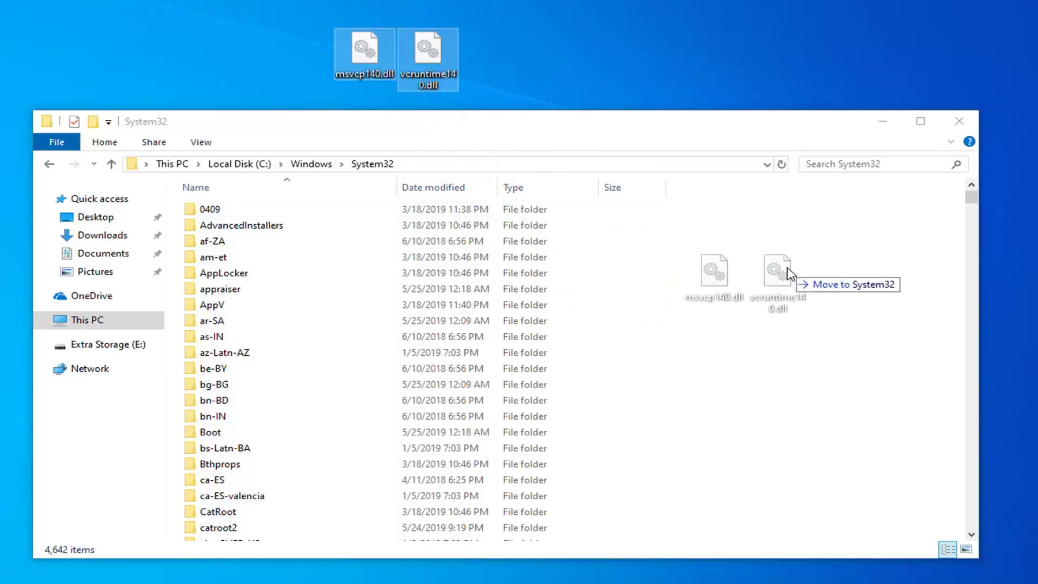
left_click_drag(791, 278, 785, 274)
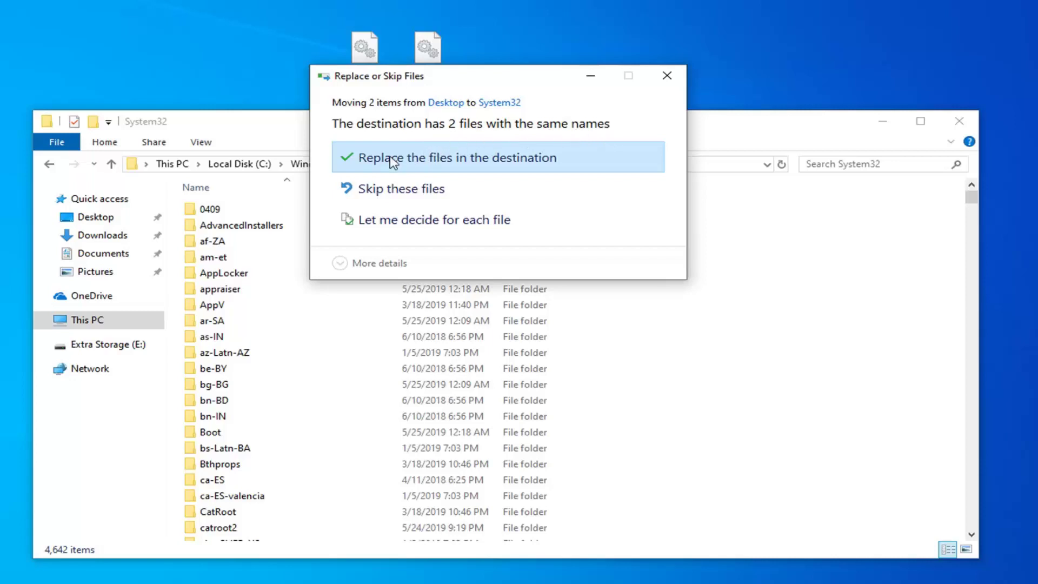
Choose to replace both existing files in System32, then acknowledge the access-denied prompt
left_click(489, 166)
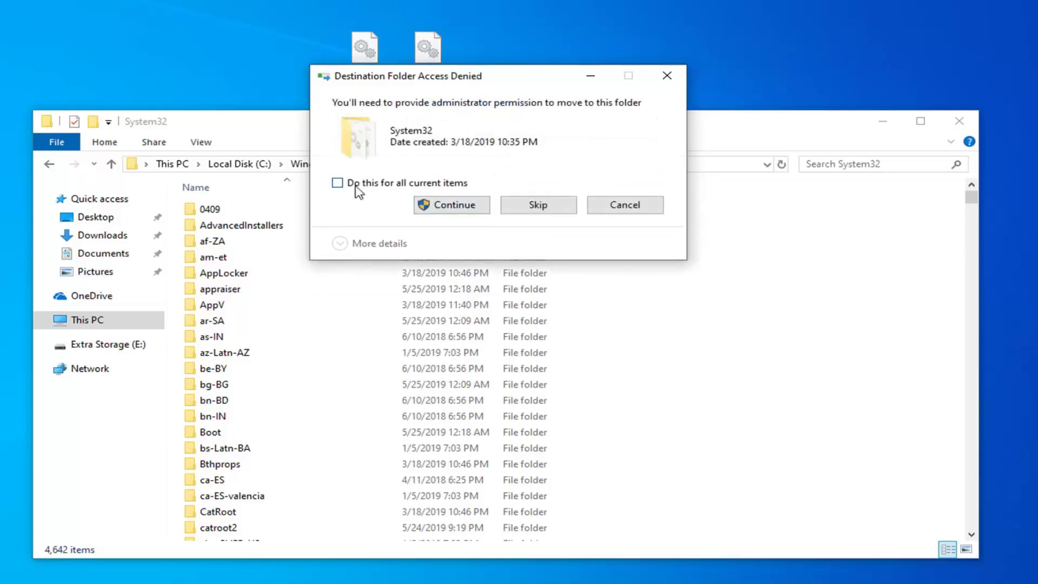
left_click(338, 185)
left_click(449, 208)
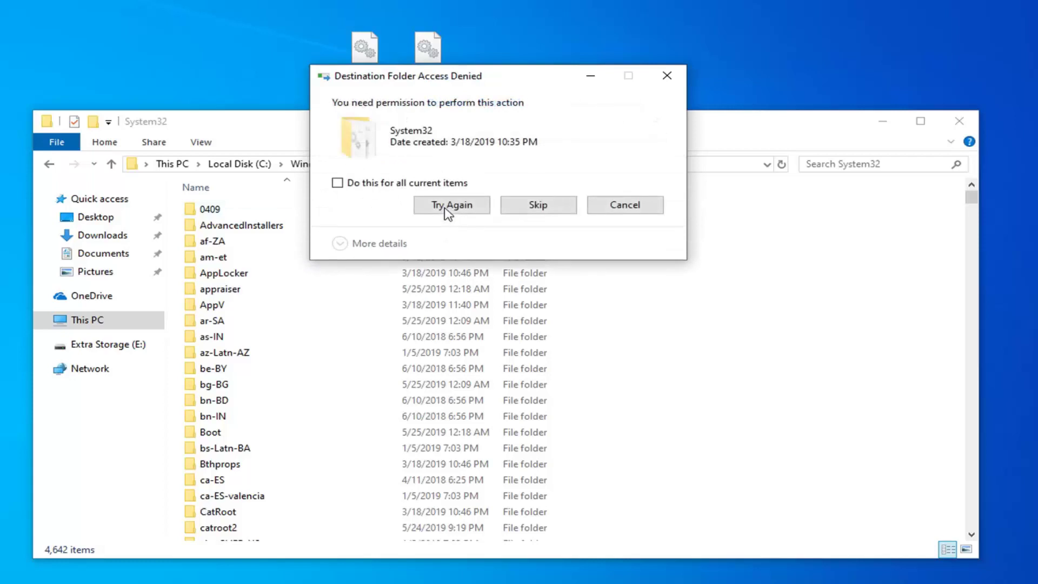
left_click(448, 207)
left_click(961, 122)
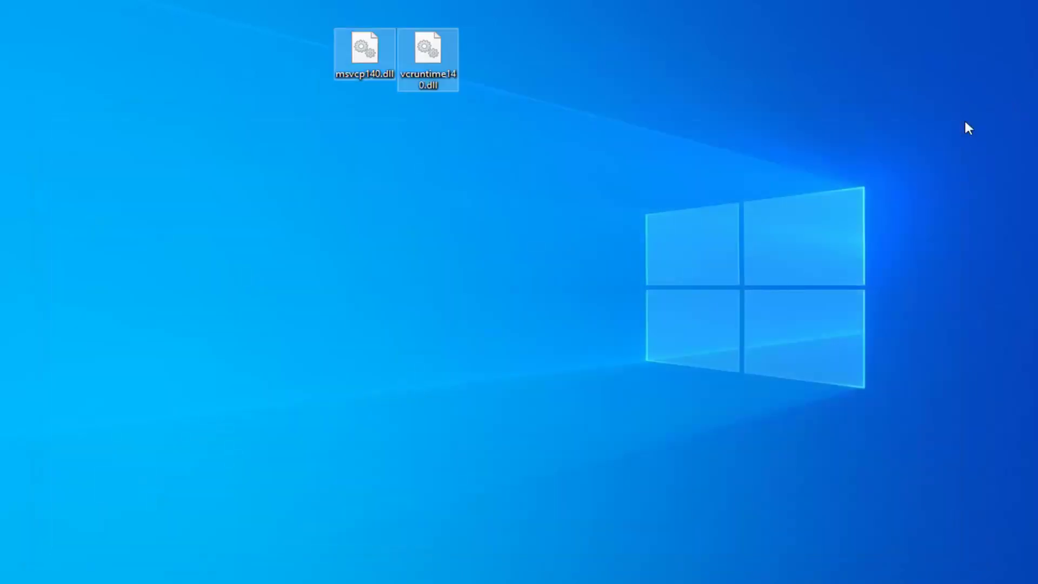